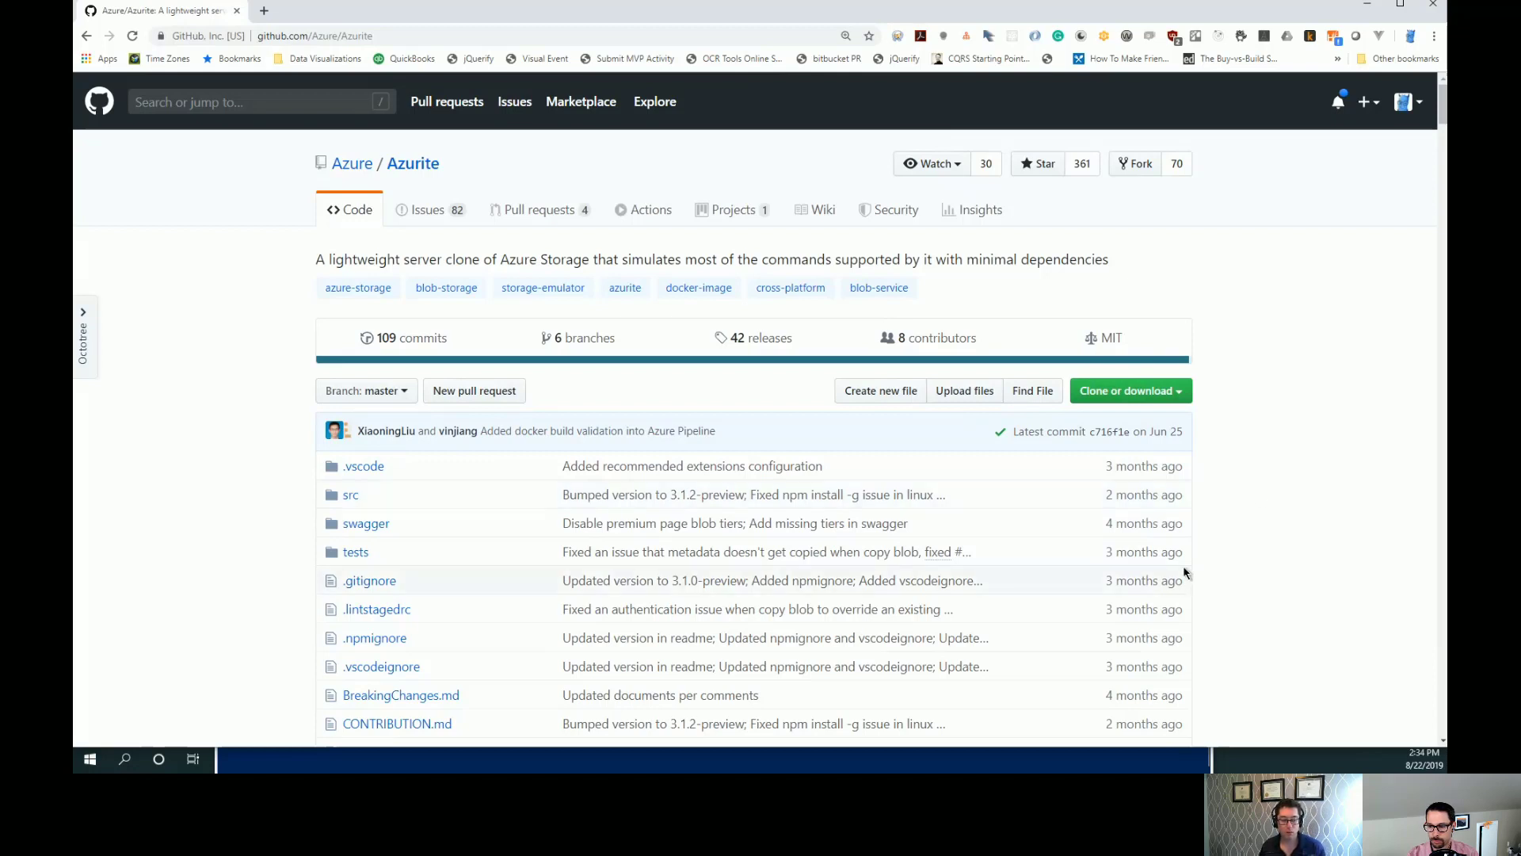
scroll(793, 343, down, 1)
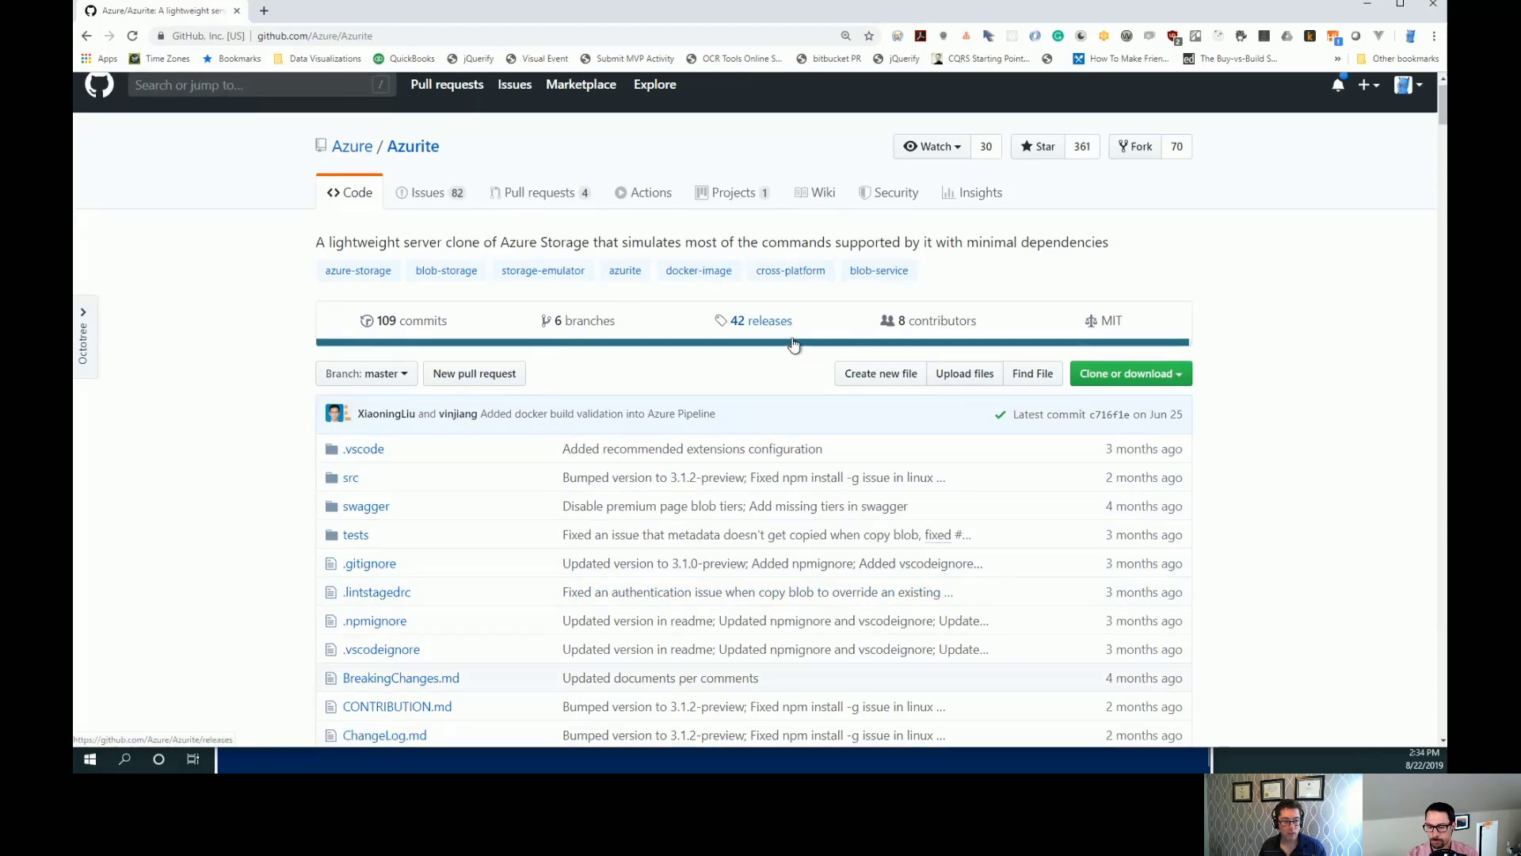
scroll(792, 344, down, 1)
scroll(792, 336, down, 2)
scroll(799, 383, down, 1)
scroll(799, 382, down, 1)
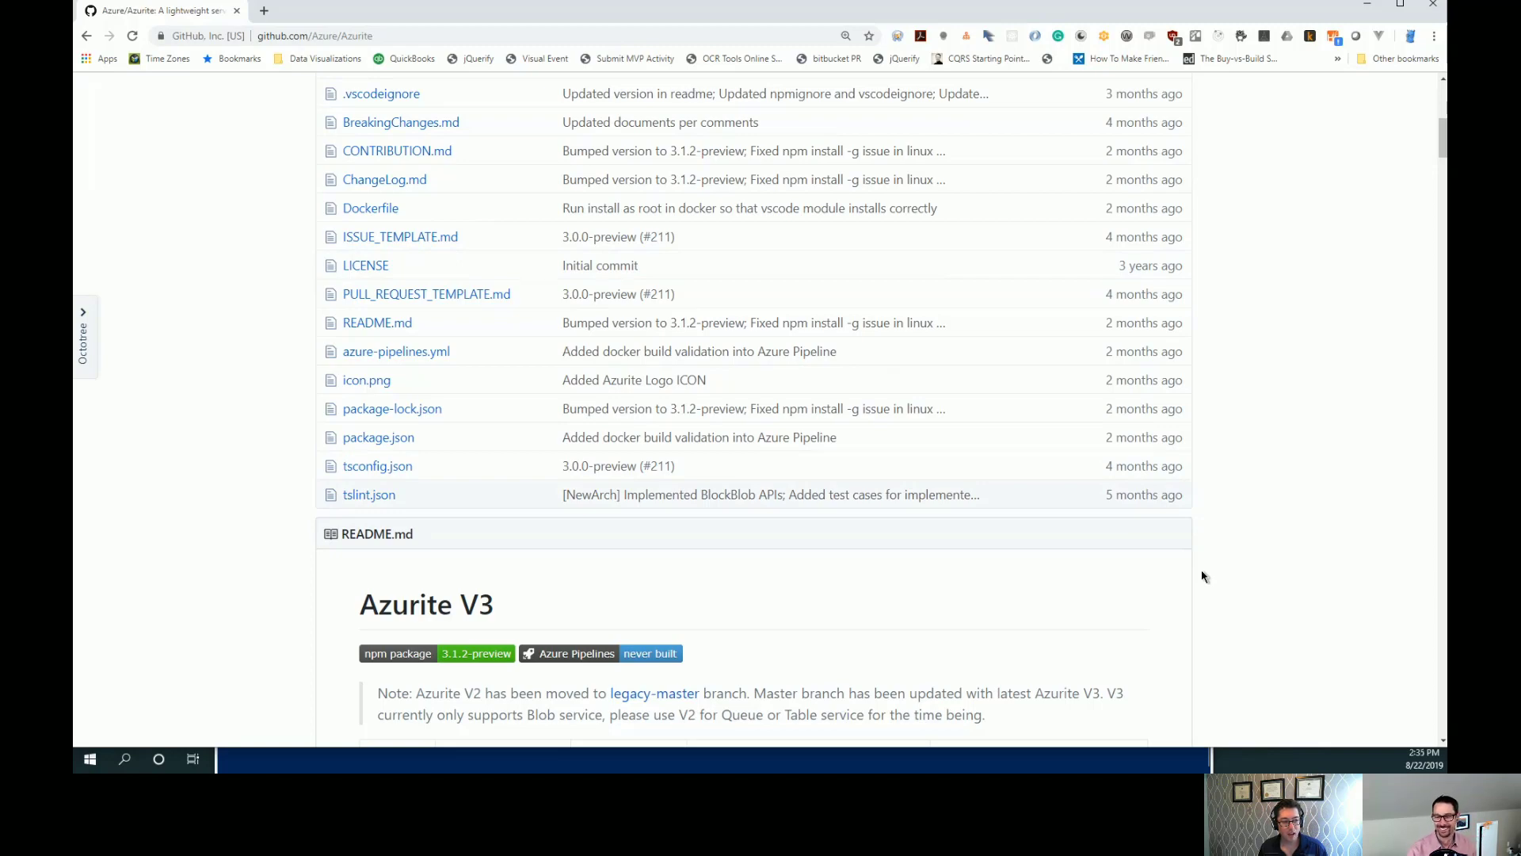
scroll(1201, 576, down, 1)
scroll(1202, 575, down, 2)
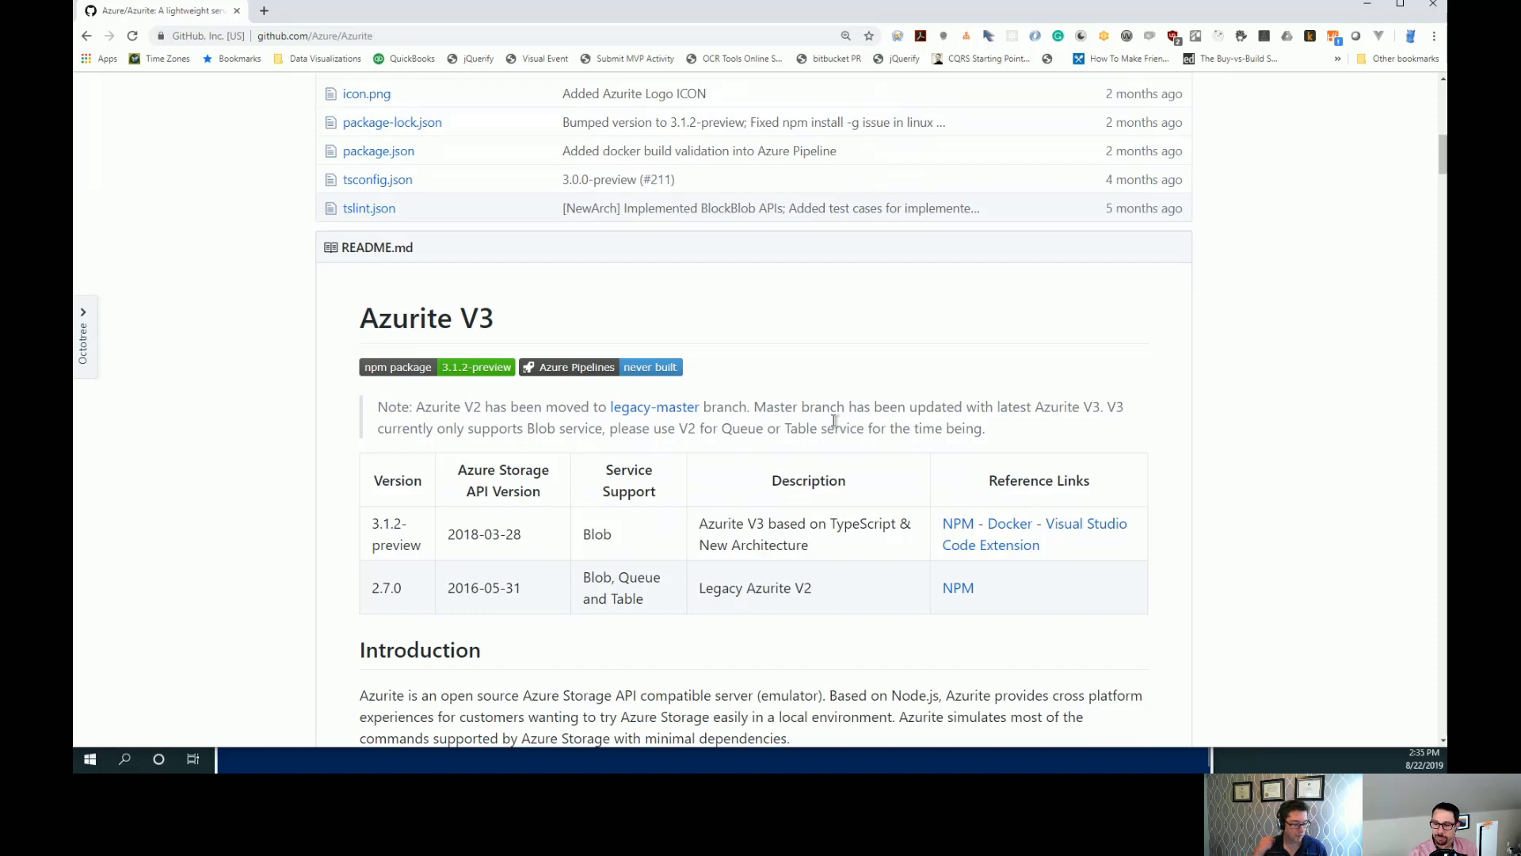
scroll(961, 479, down, 2)
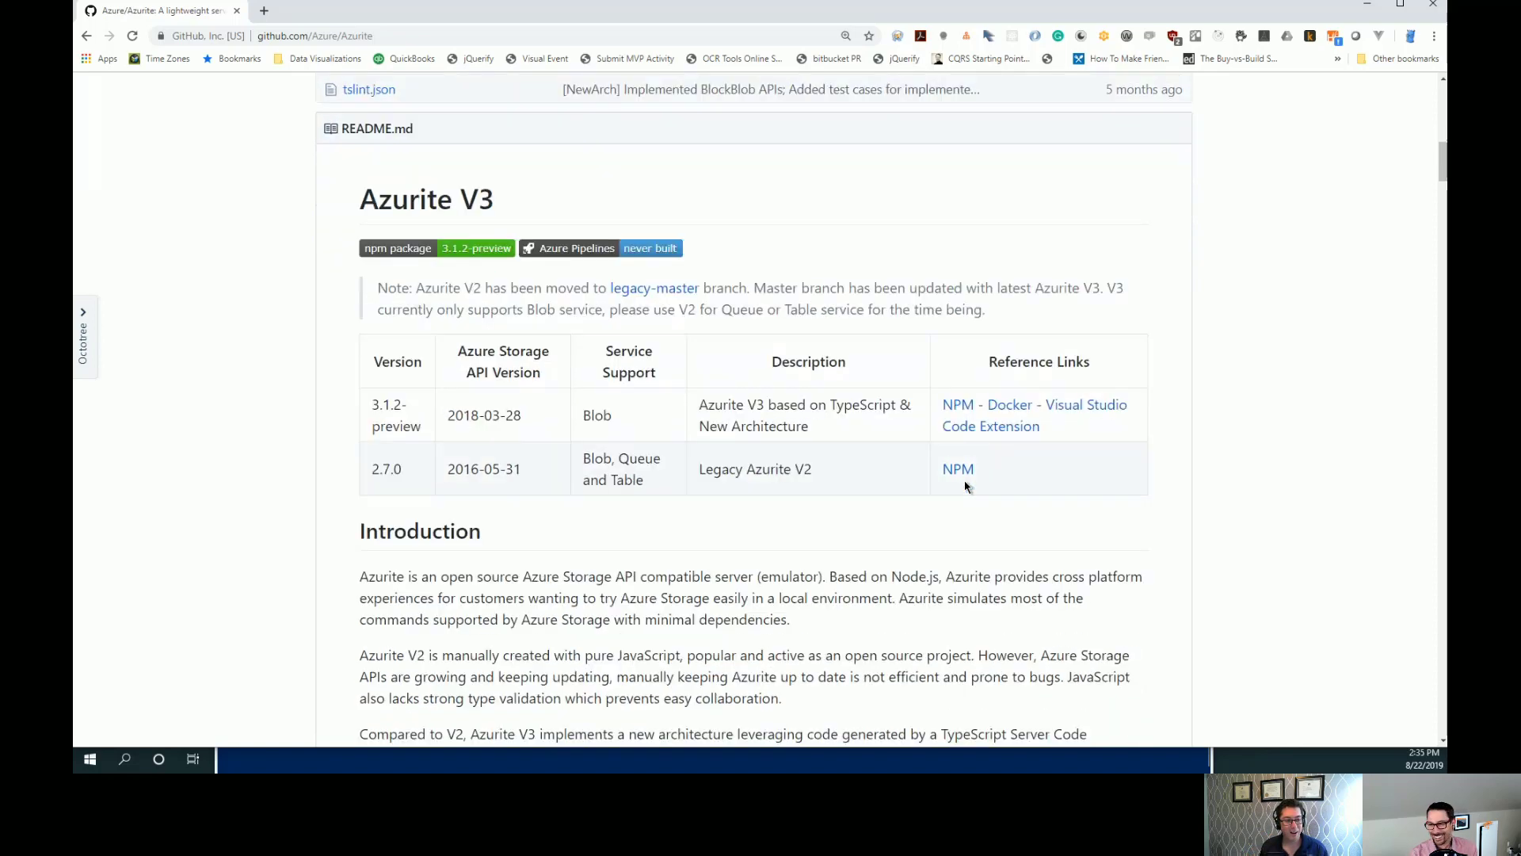
scroll(845, 530, down, 2)
scroll(842, 523, down, 2)
scroll(824, 521, down, 1)
scroll(824, 520, down, 2)
scroll(823, 521, down, 1)
scroll(824, 521, down, 1)
scroll(824, 520, down, 1)
scroll(823, 521, down, 1)
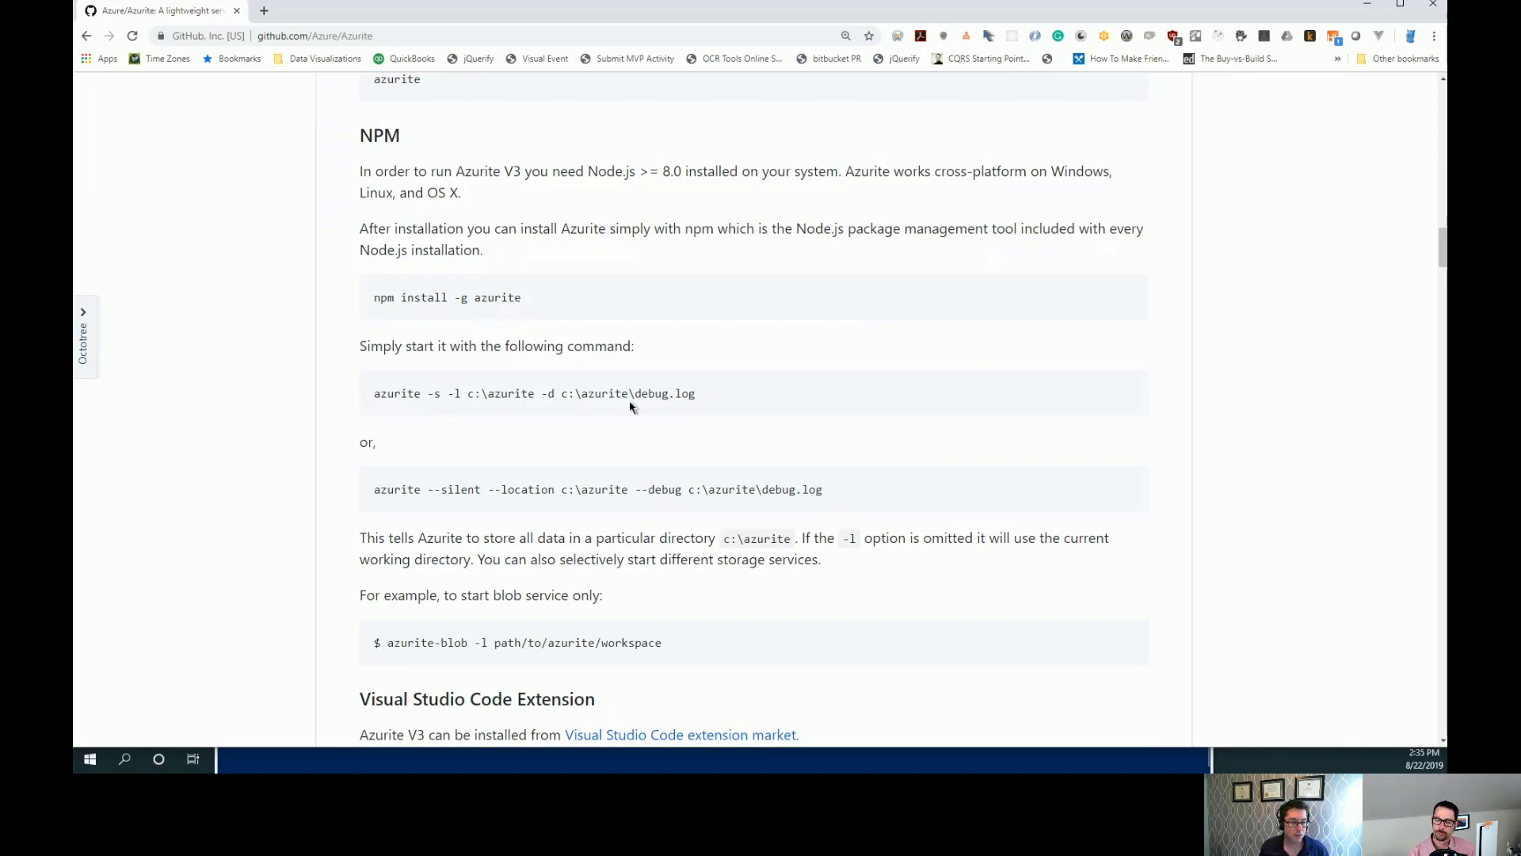
- Switch to the PowerShell terminal open in the blob storage folder
key(alt+Tab)
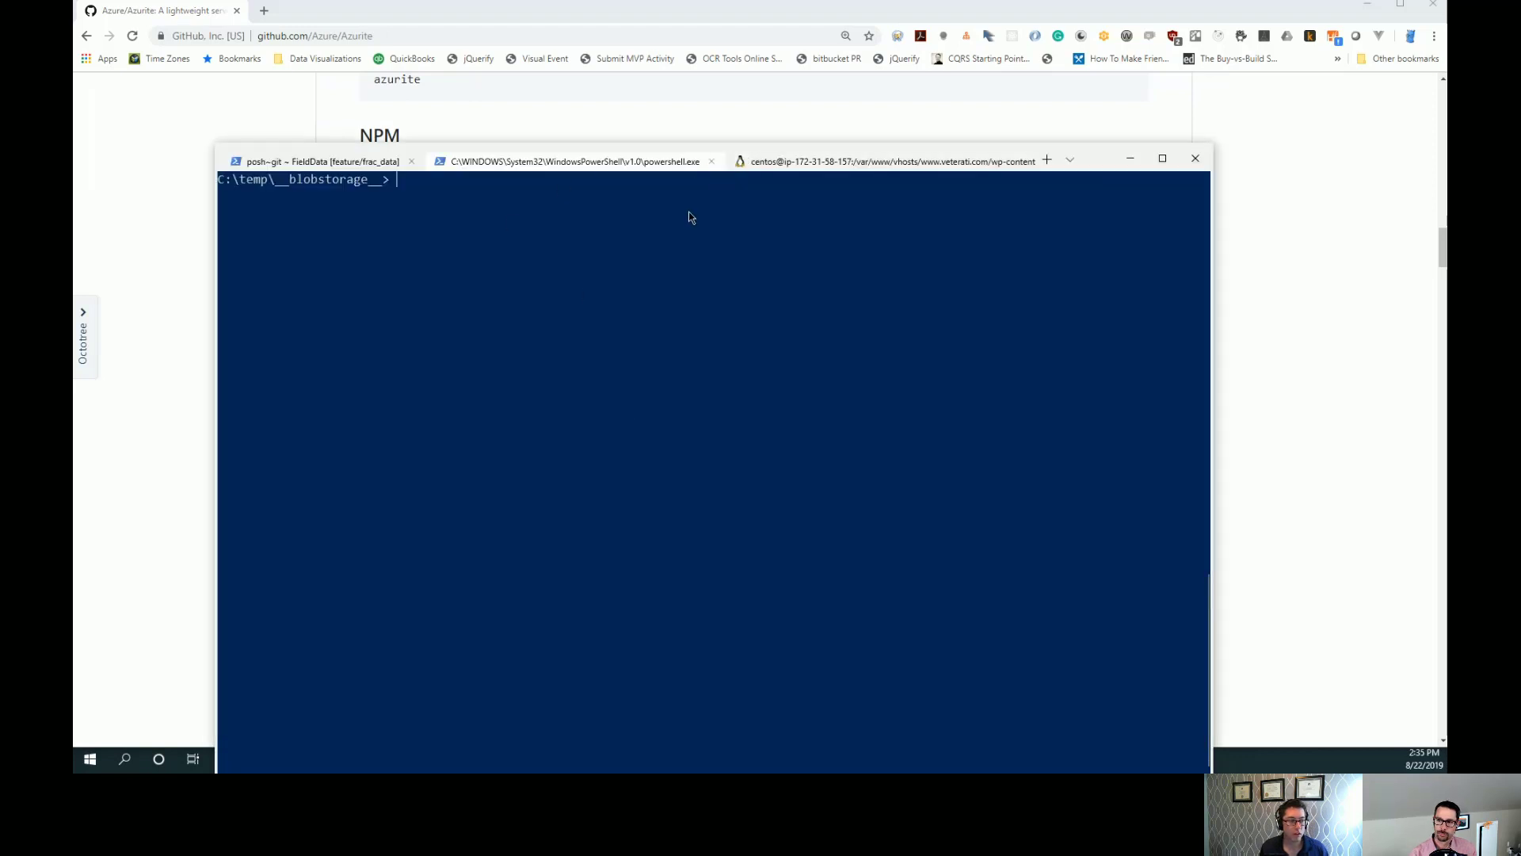
text(azurite -s -l c:\temp -d c:\temp\debug.log)
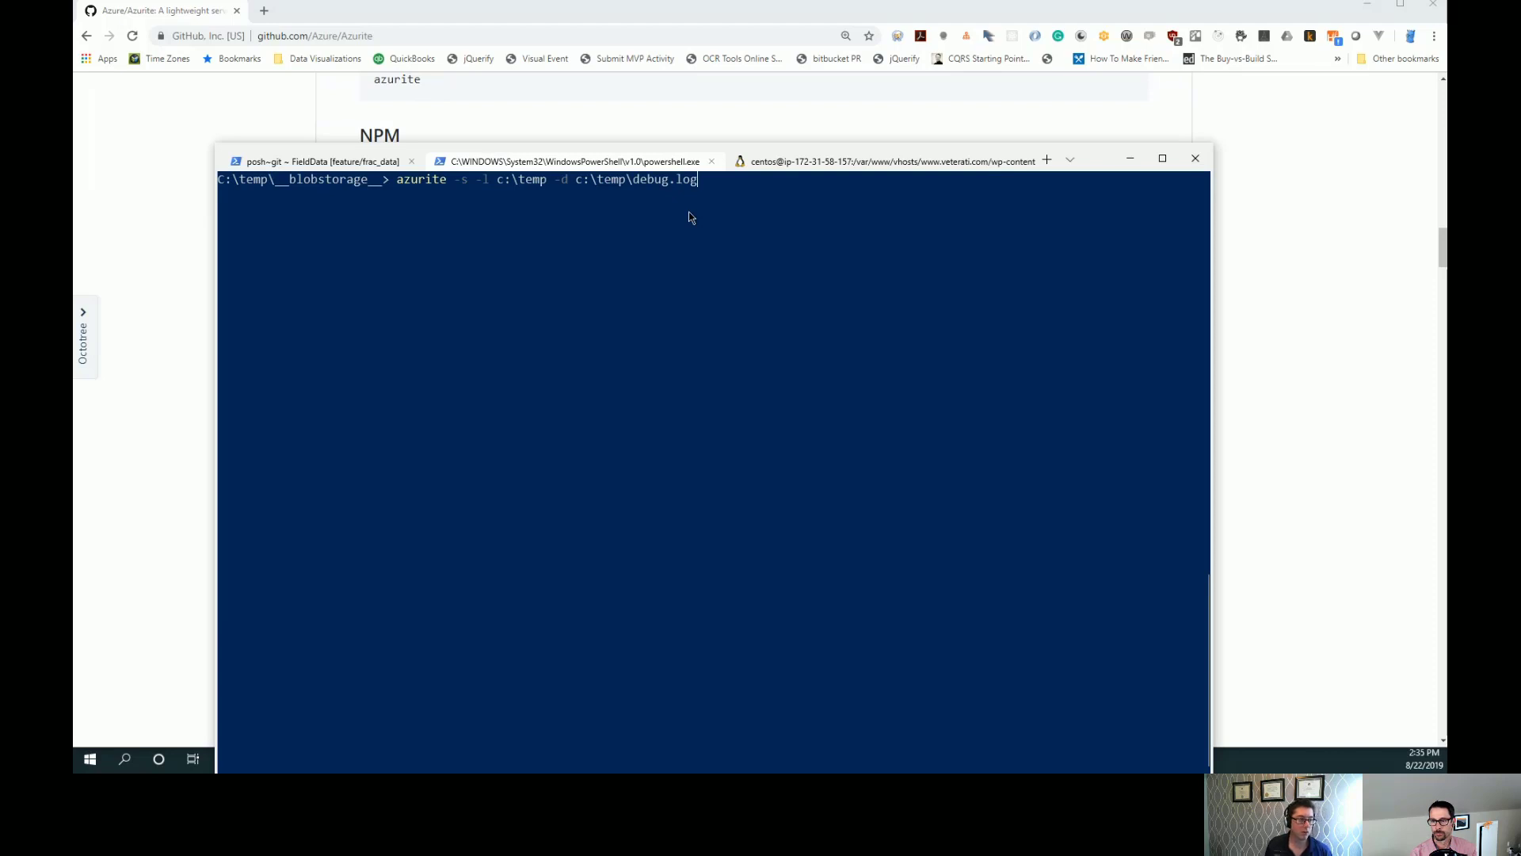
- Start Azurite with 'azurite -l c:\temp -d c:\temp\debug.log', dropping the silent flag
key(Left)
key(Left)
key(Left)
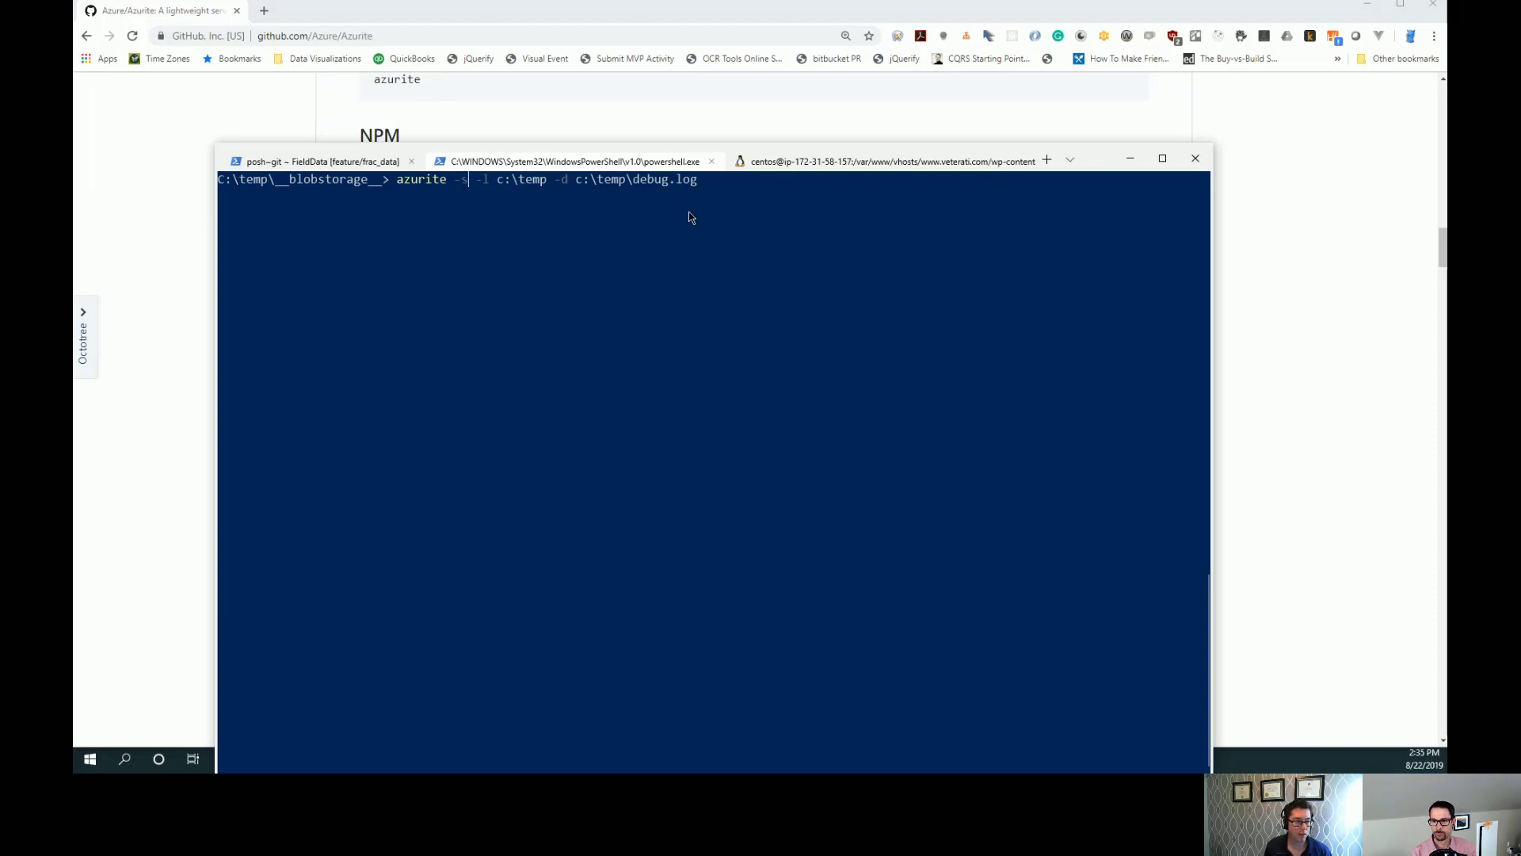
key(BackSpace)
key(BackSpace)
key(Delete)
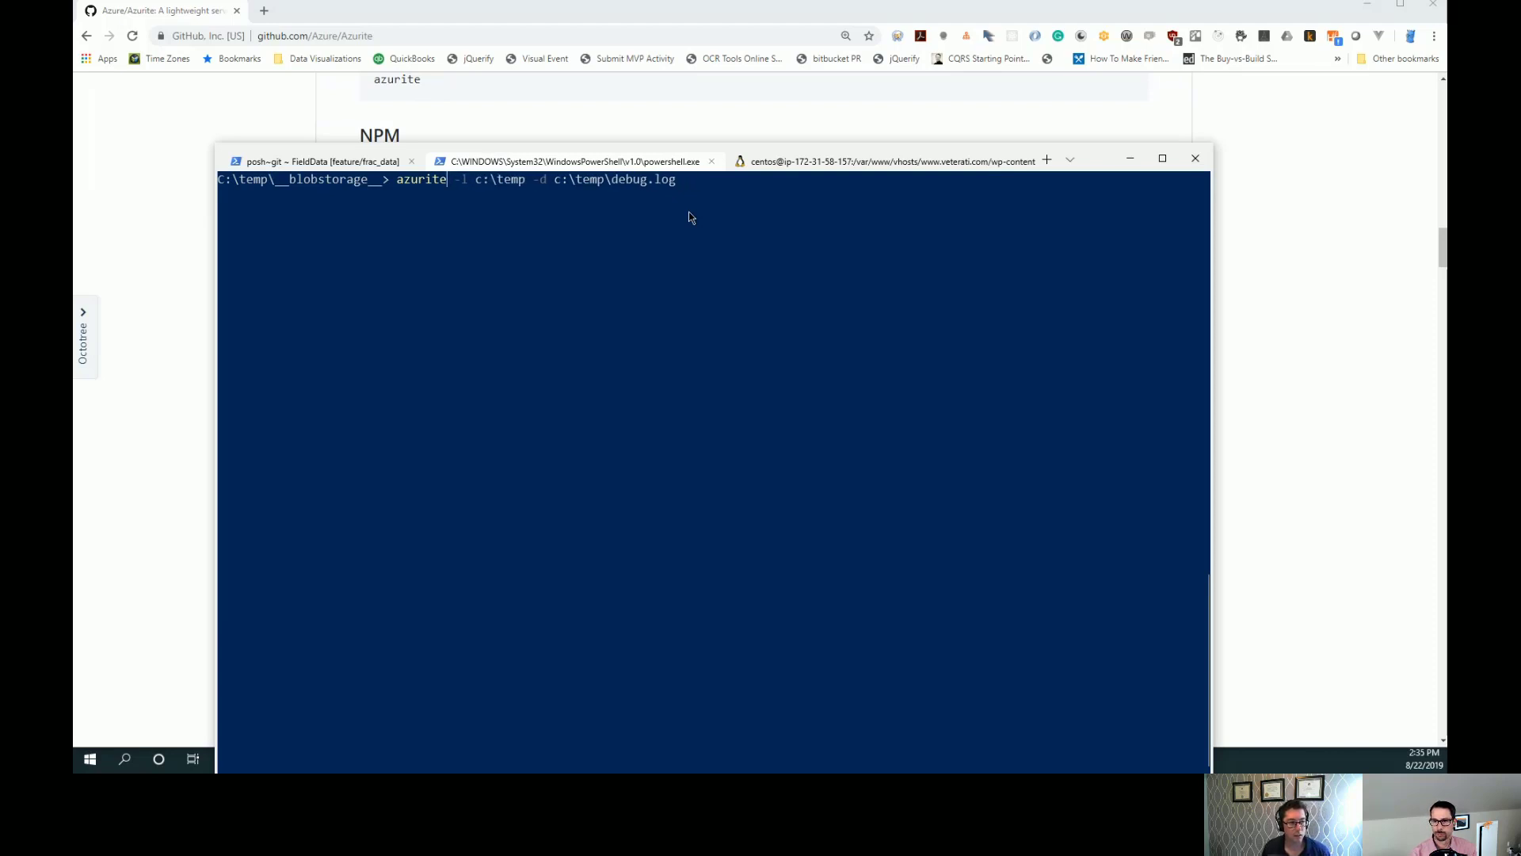
key(Return)
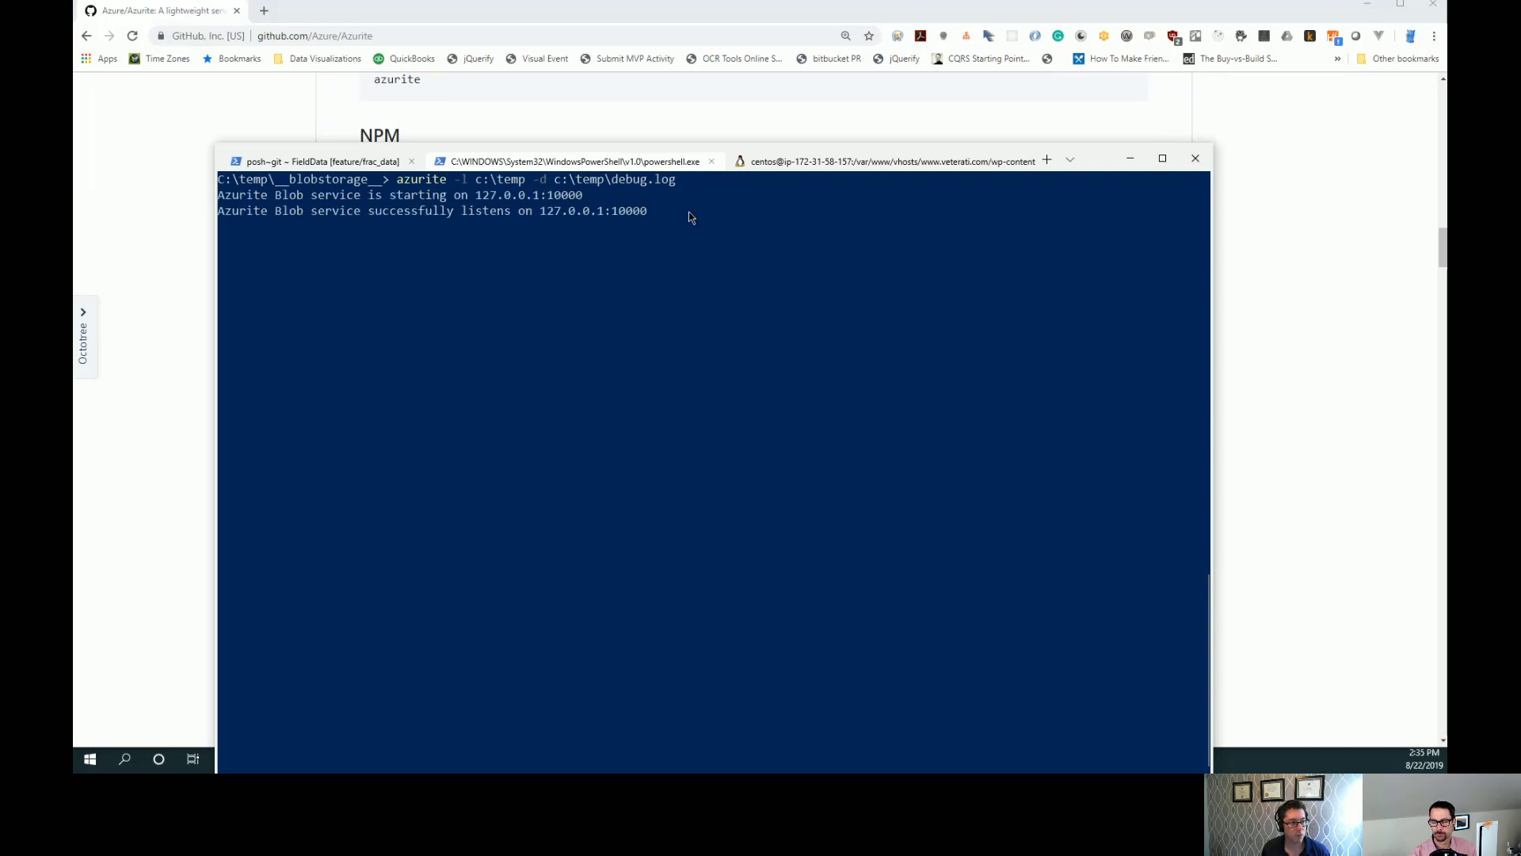
key(alt+Tab)
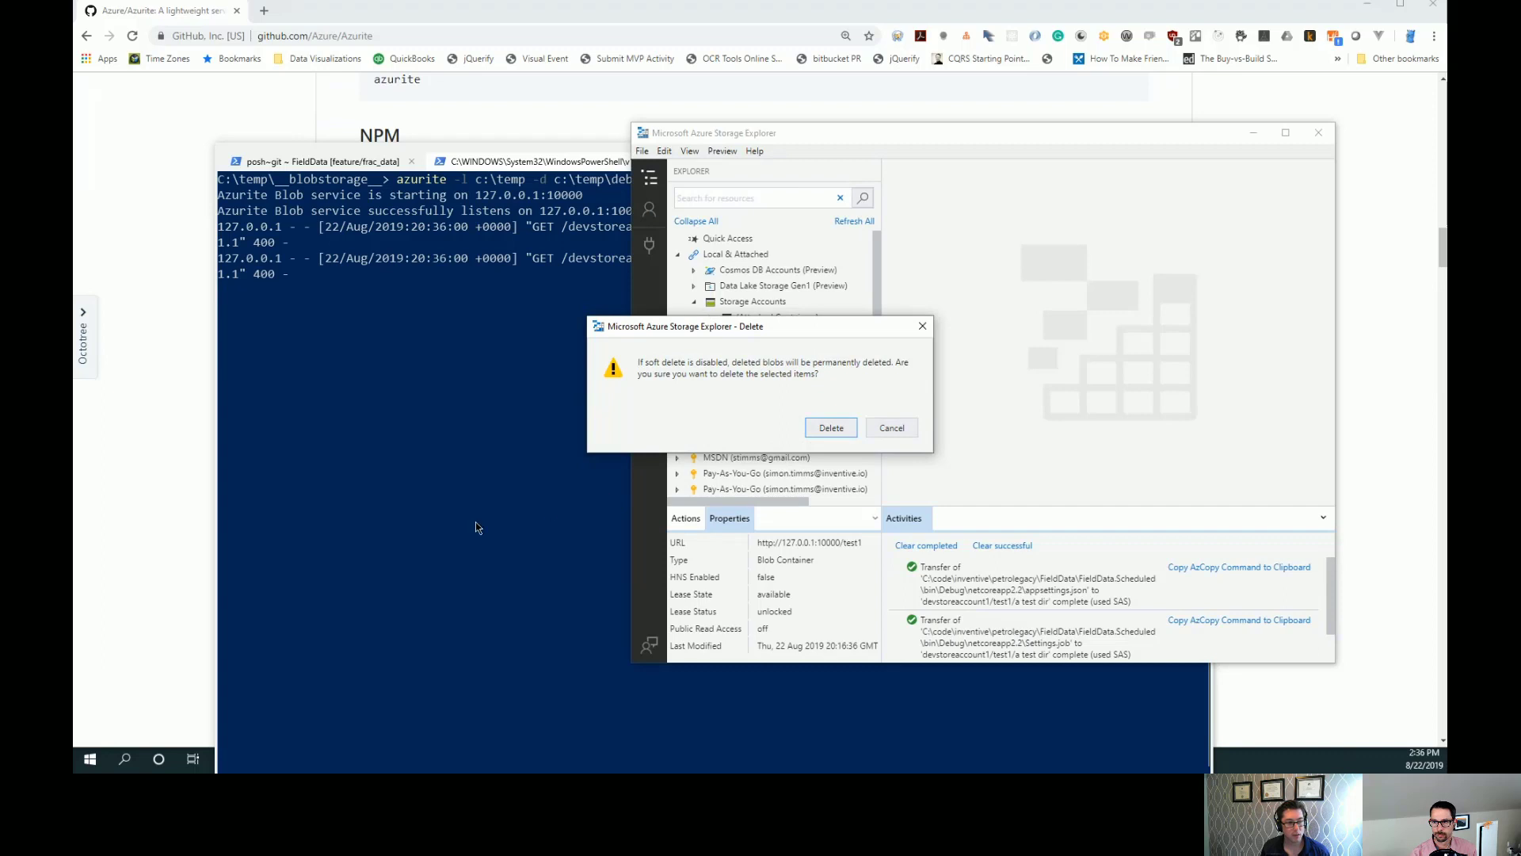
- Cancel deleting the test1 container and open its 'a test dir' folder
click(890, 428)
key(Delete)
click(913, 432)
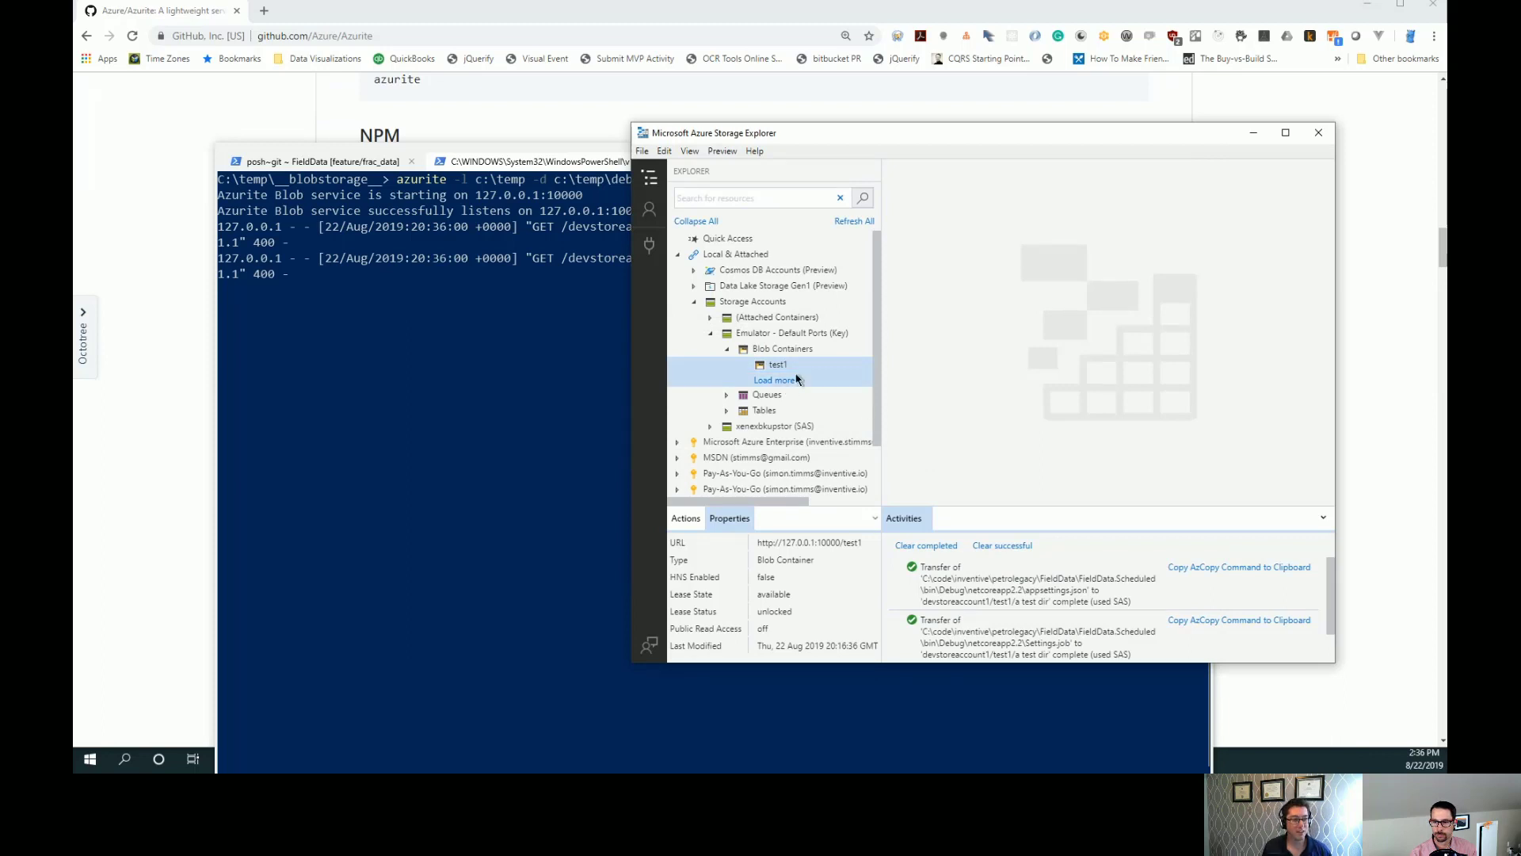
click(773, 366)
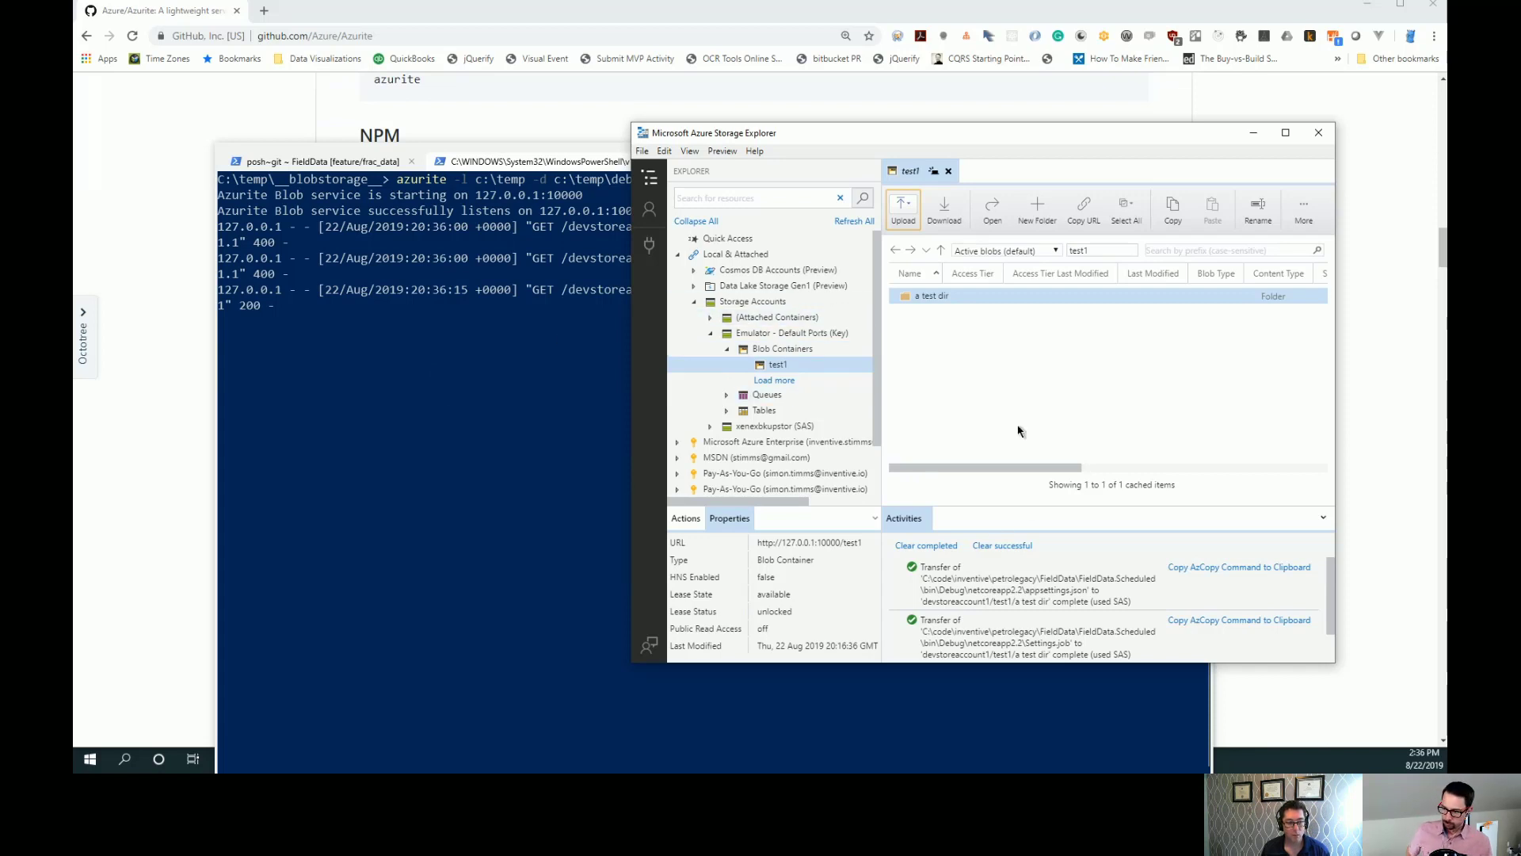
click(912, 299)
double_click(912, 299)
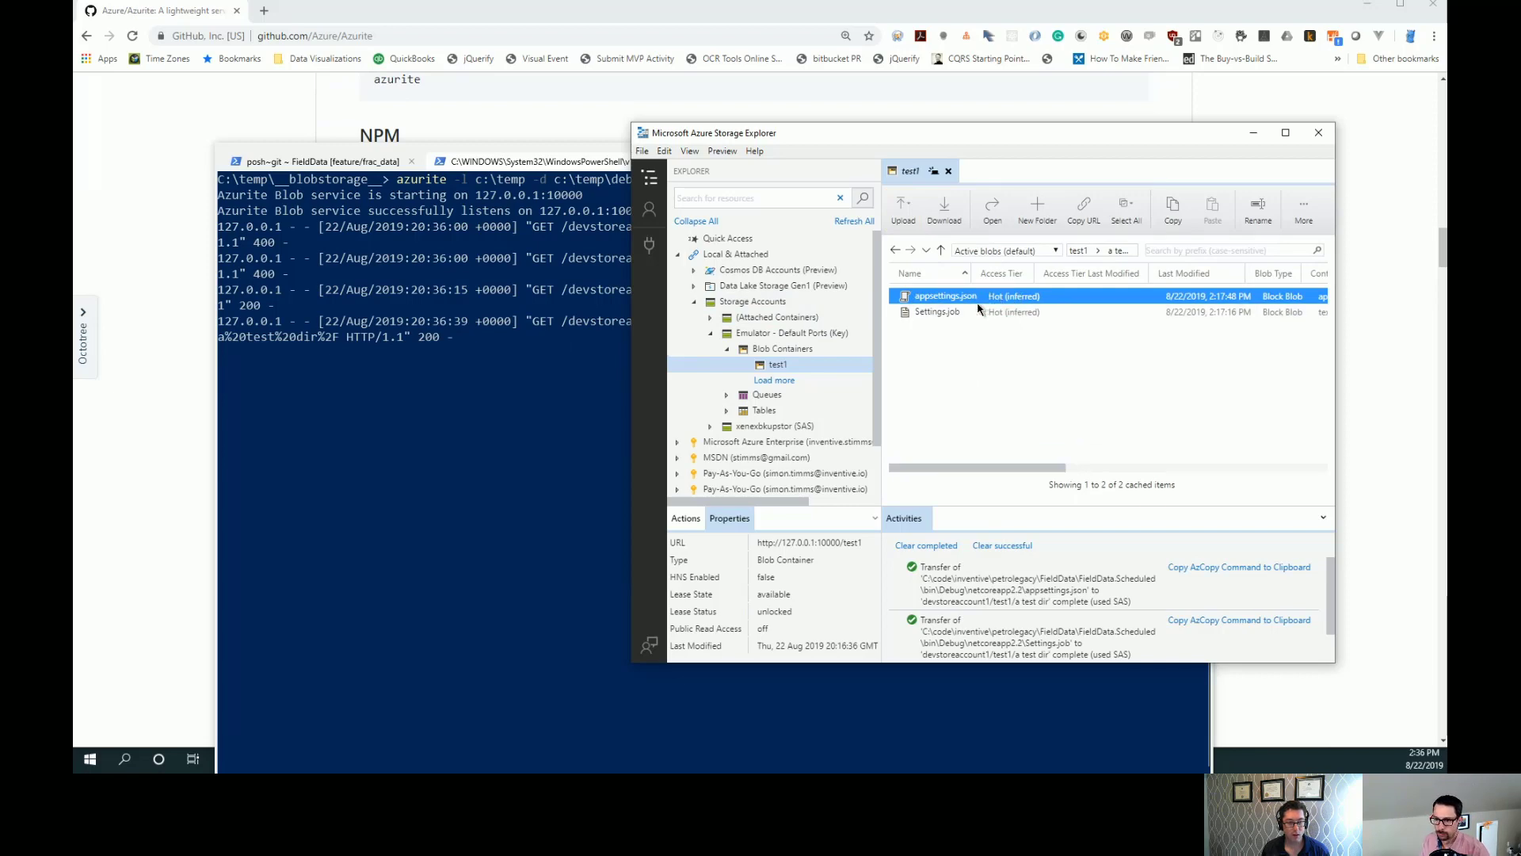
- Delete appsettings.json and upload FieldData.Scheduled.deps.json into 'a test dir'
key(Delete)
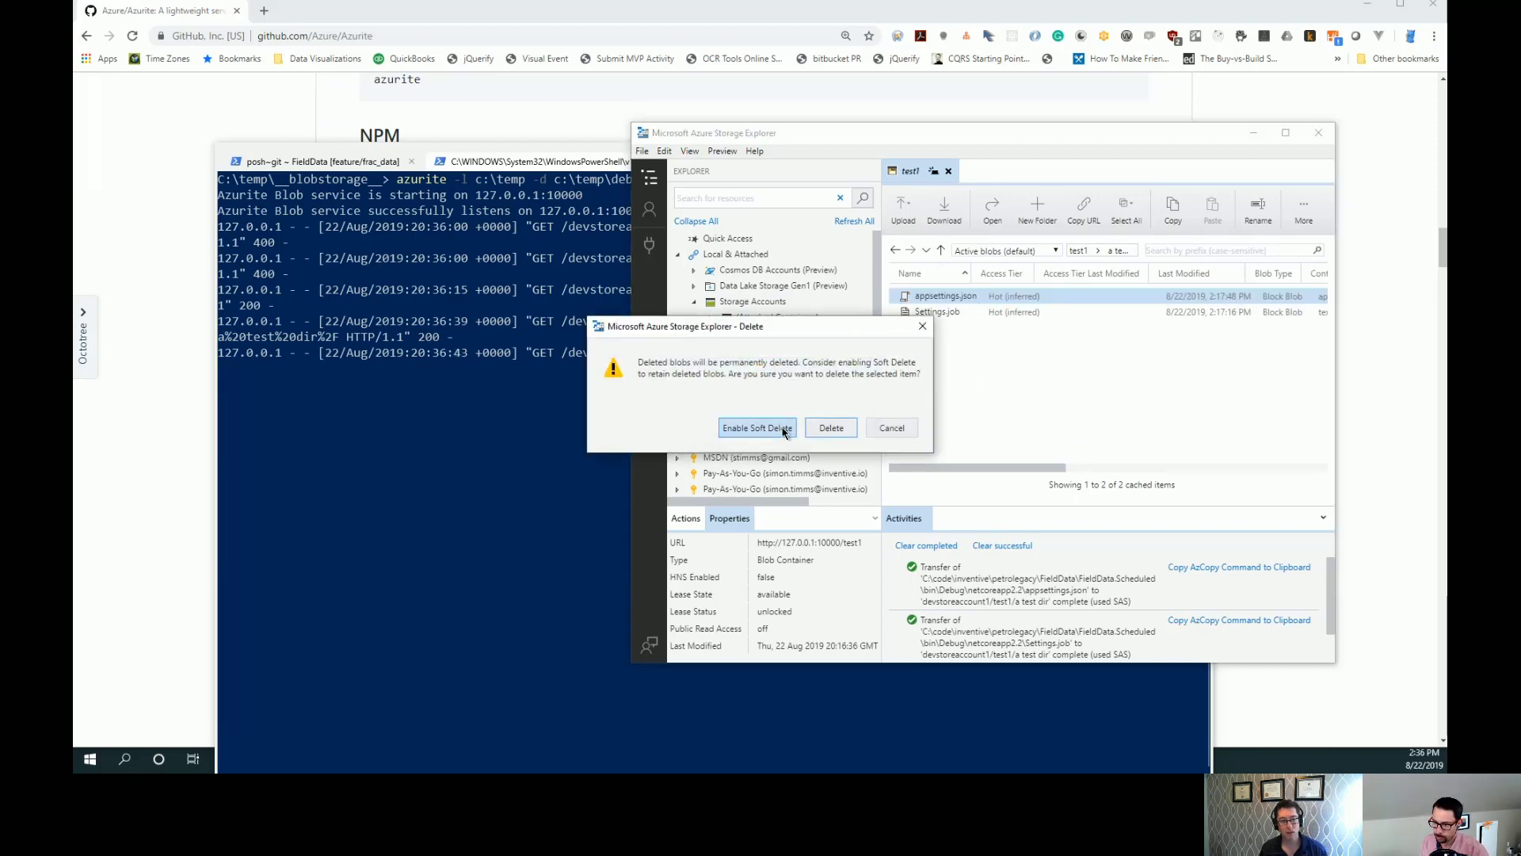
click(830, 430)
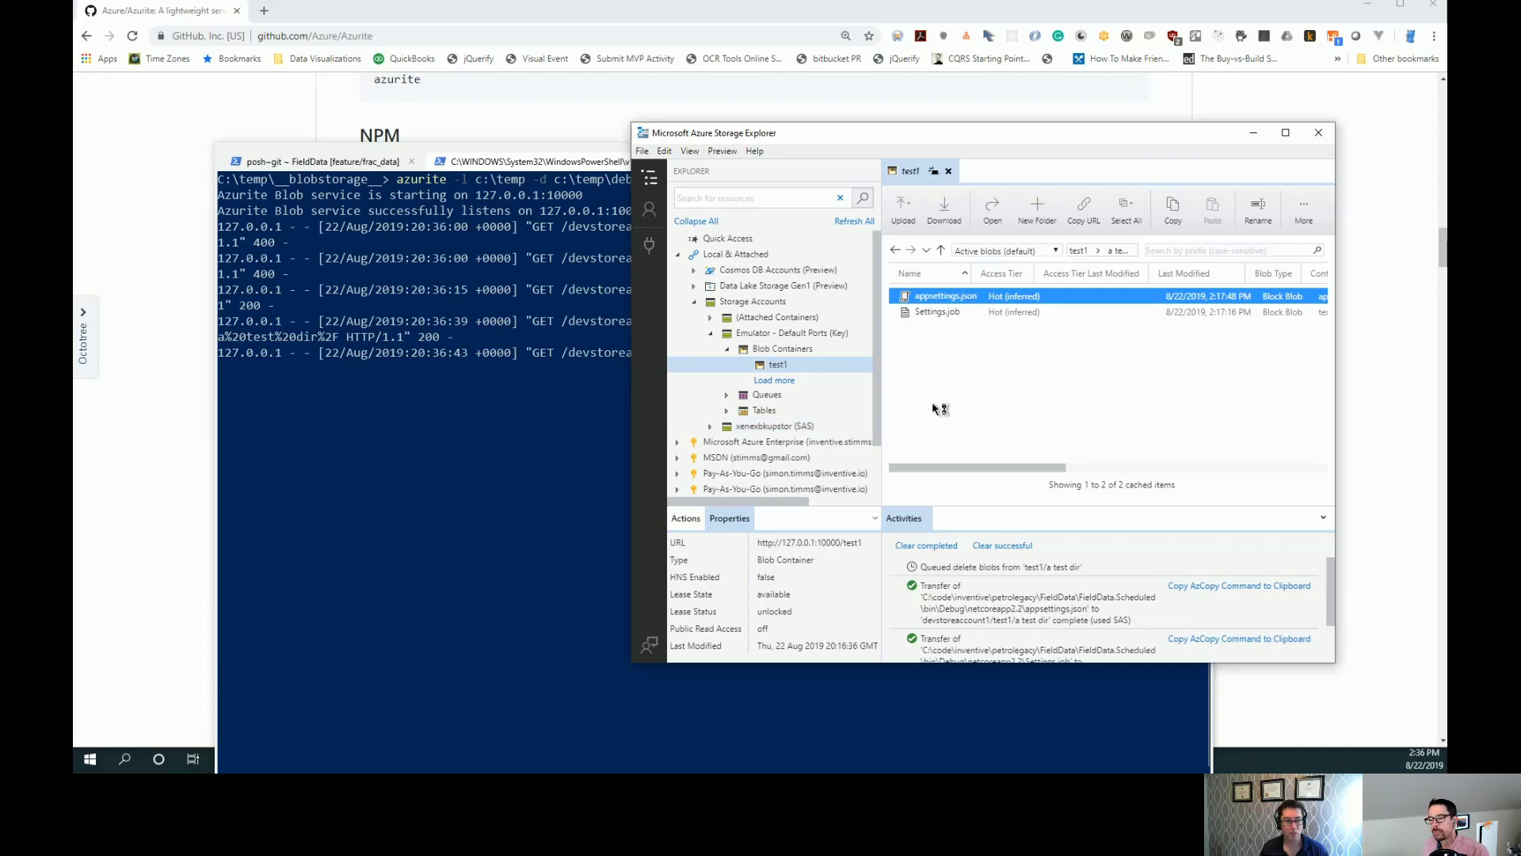
click(1255, 250)
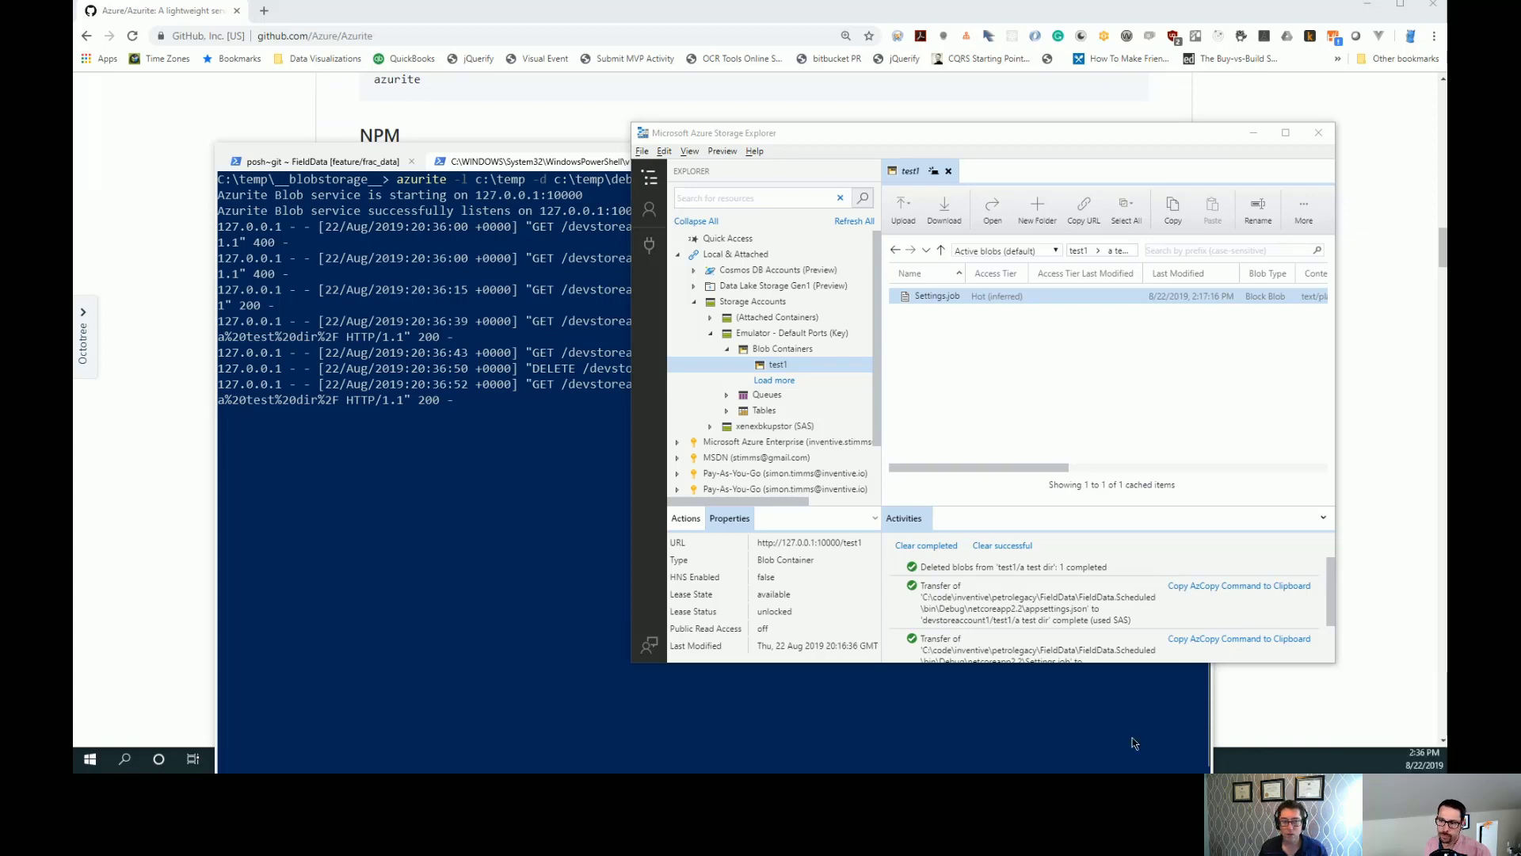
drag(1232, 758, 1064, 372)
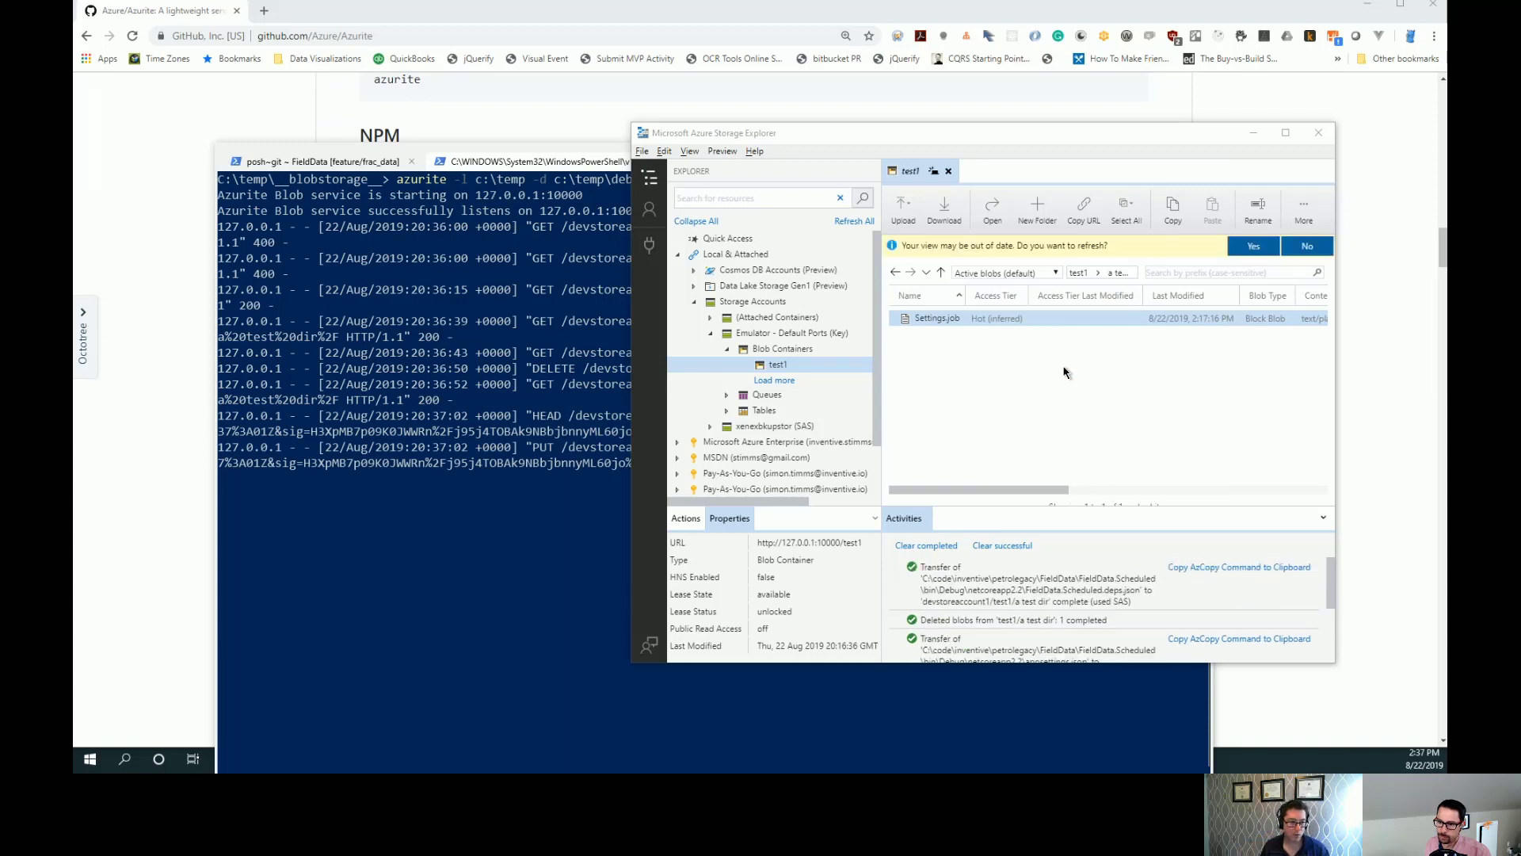
- Refresh the blob list, then open Cloud Explorer with Test and Server Explorer auto-hidden
click(1257, 246)
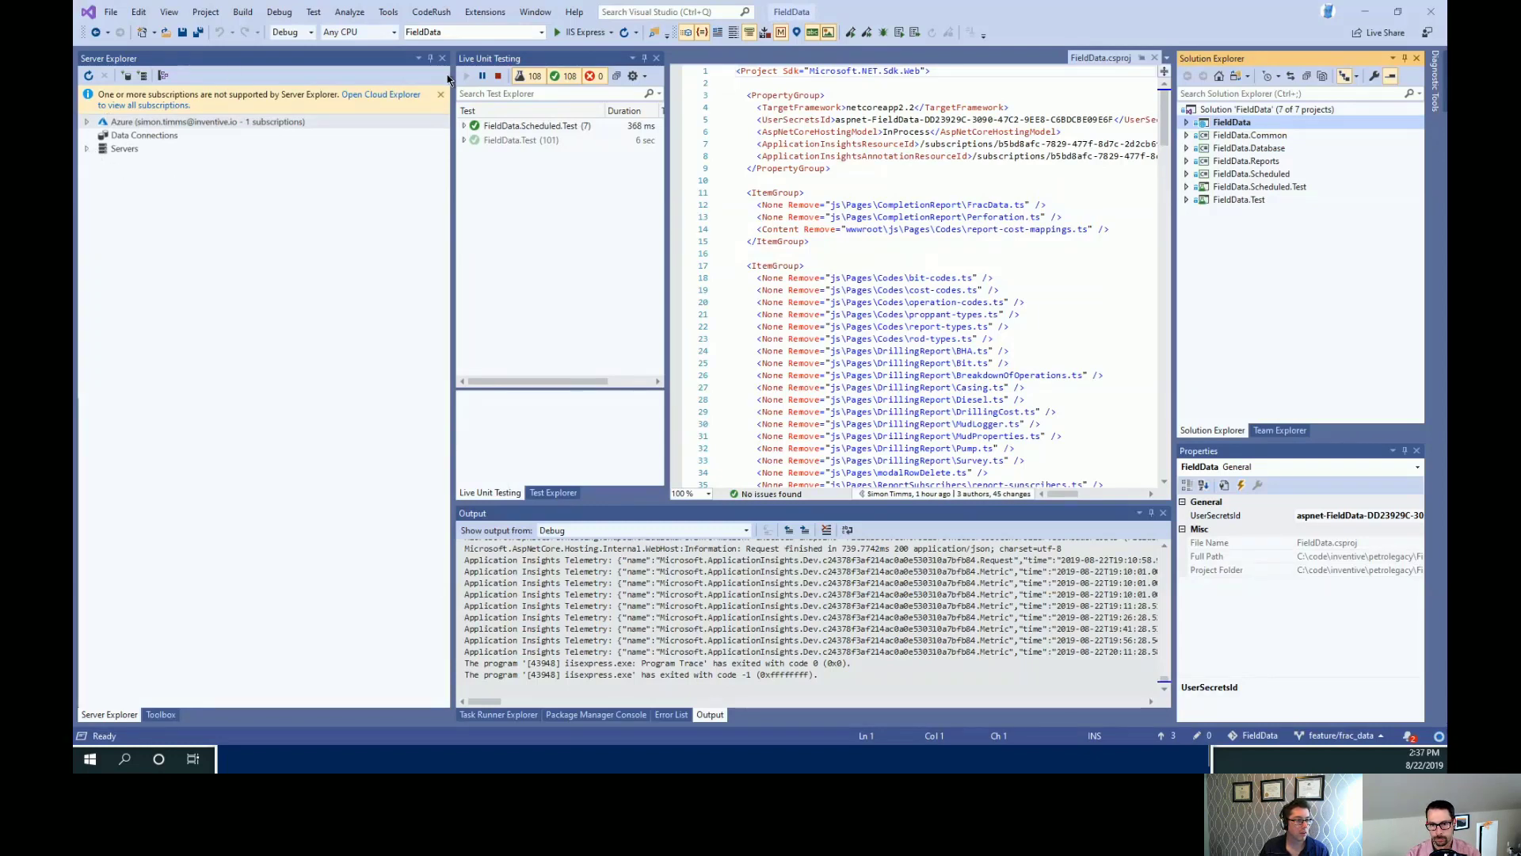
click(140, 15)
click(158, 15)
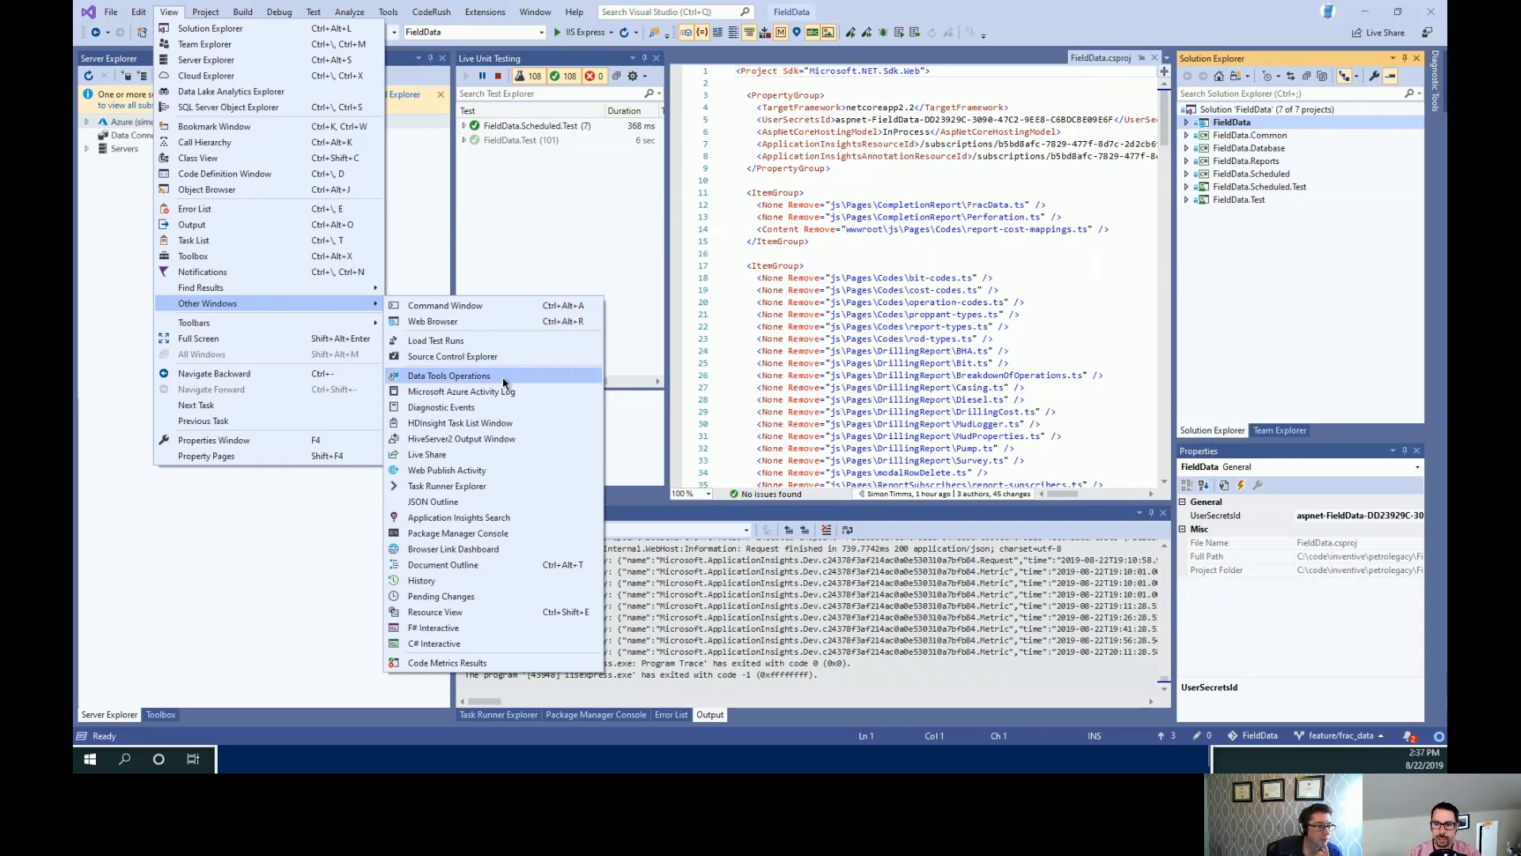
click(240, 78)
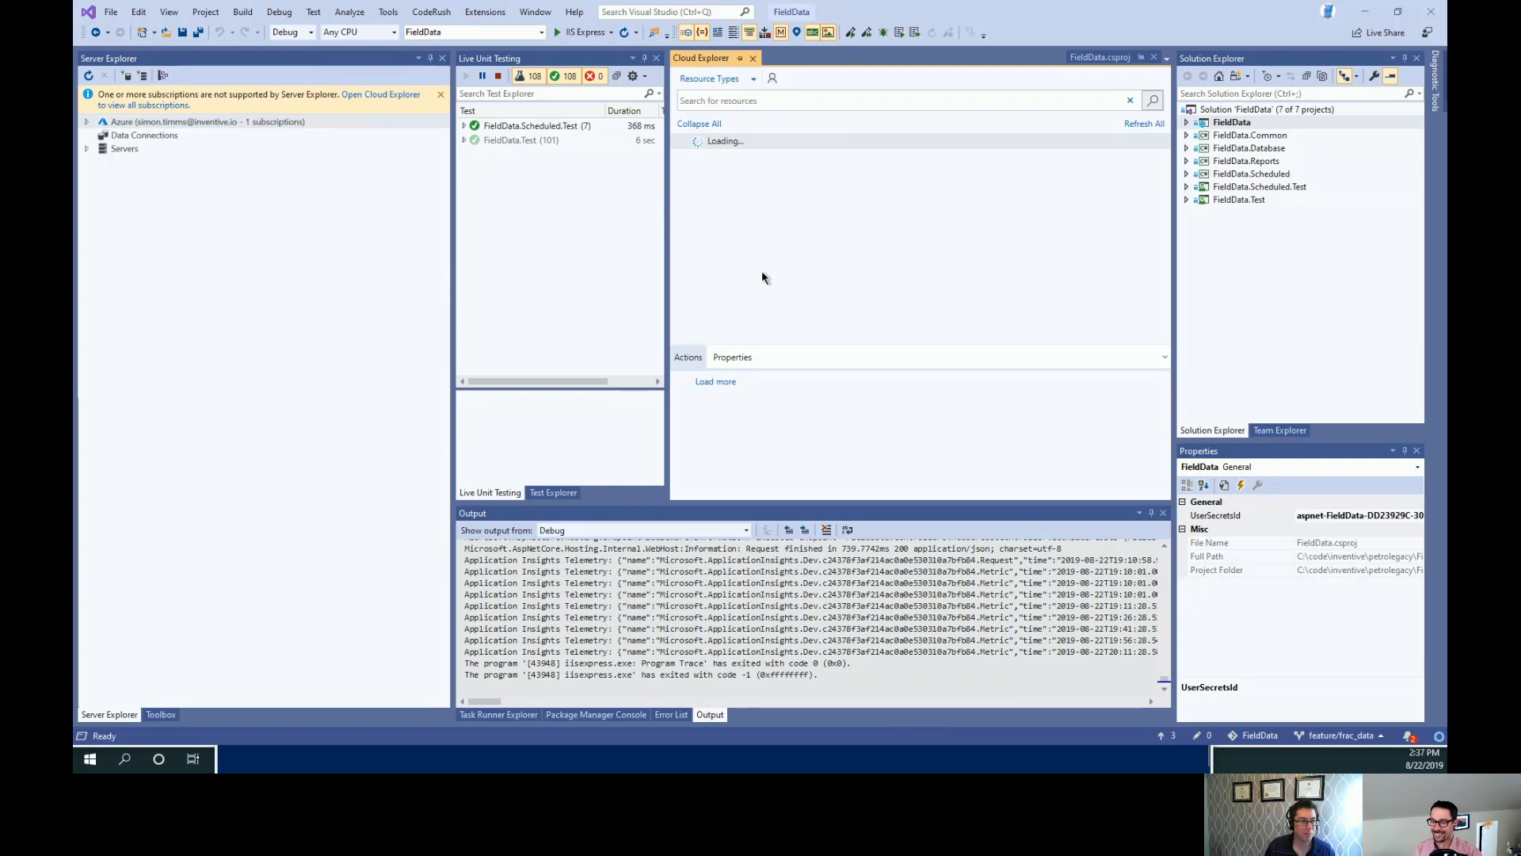
click(644, 59)
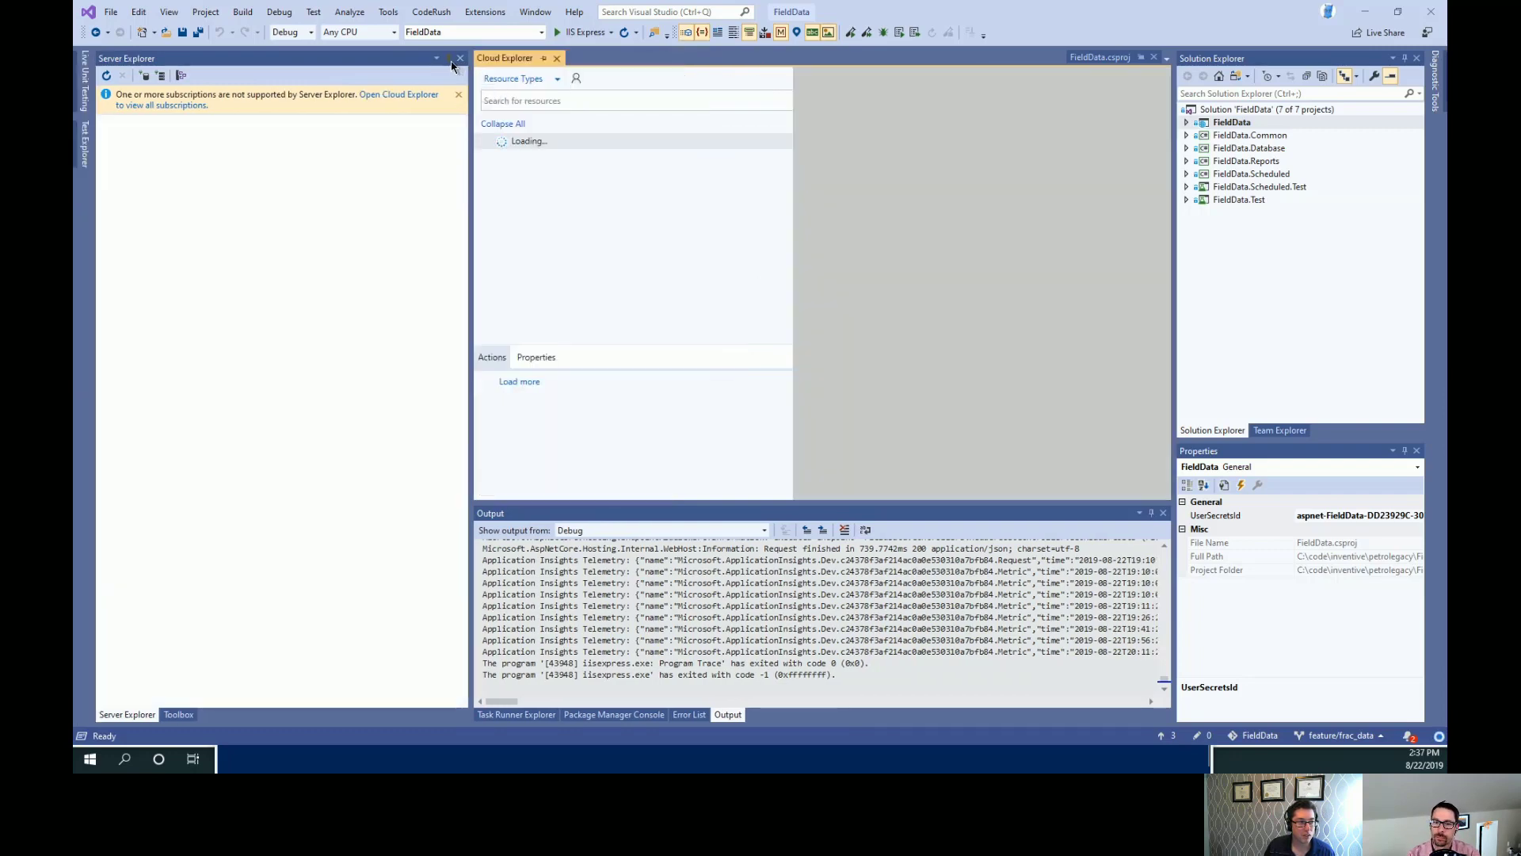
click(449, 58)
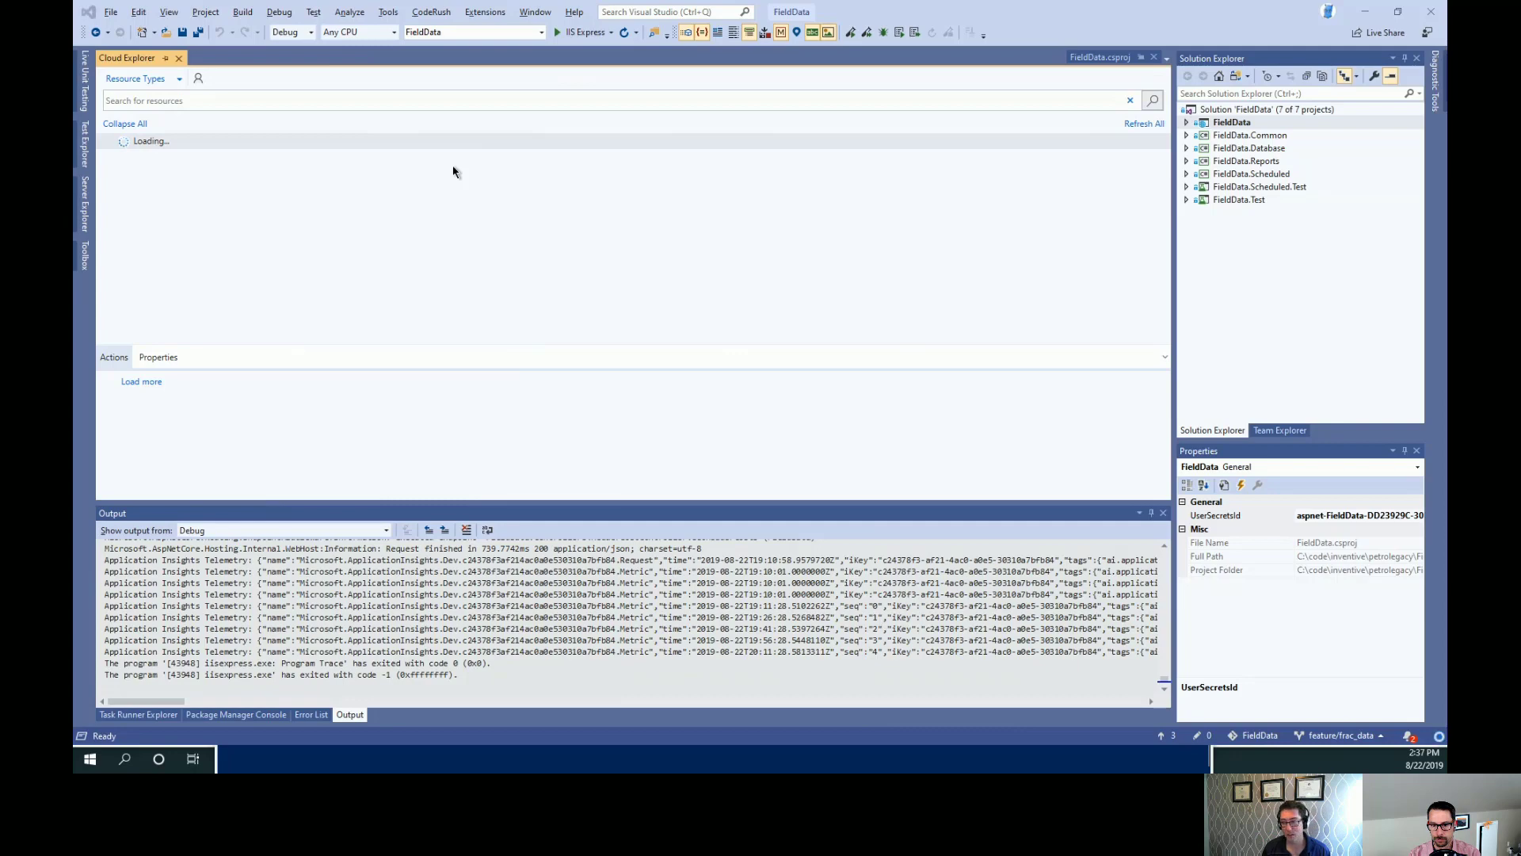
- Stop the running Azurite service with Ctrl+C and exit the remote CentOS session
key(alt+Tab)
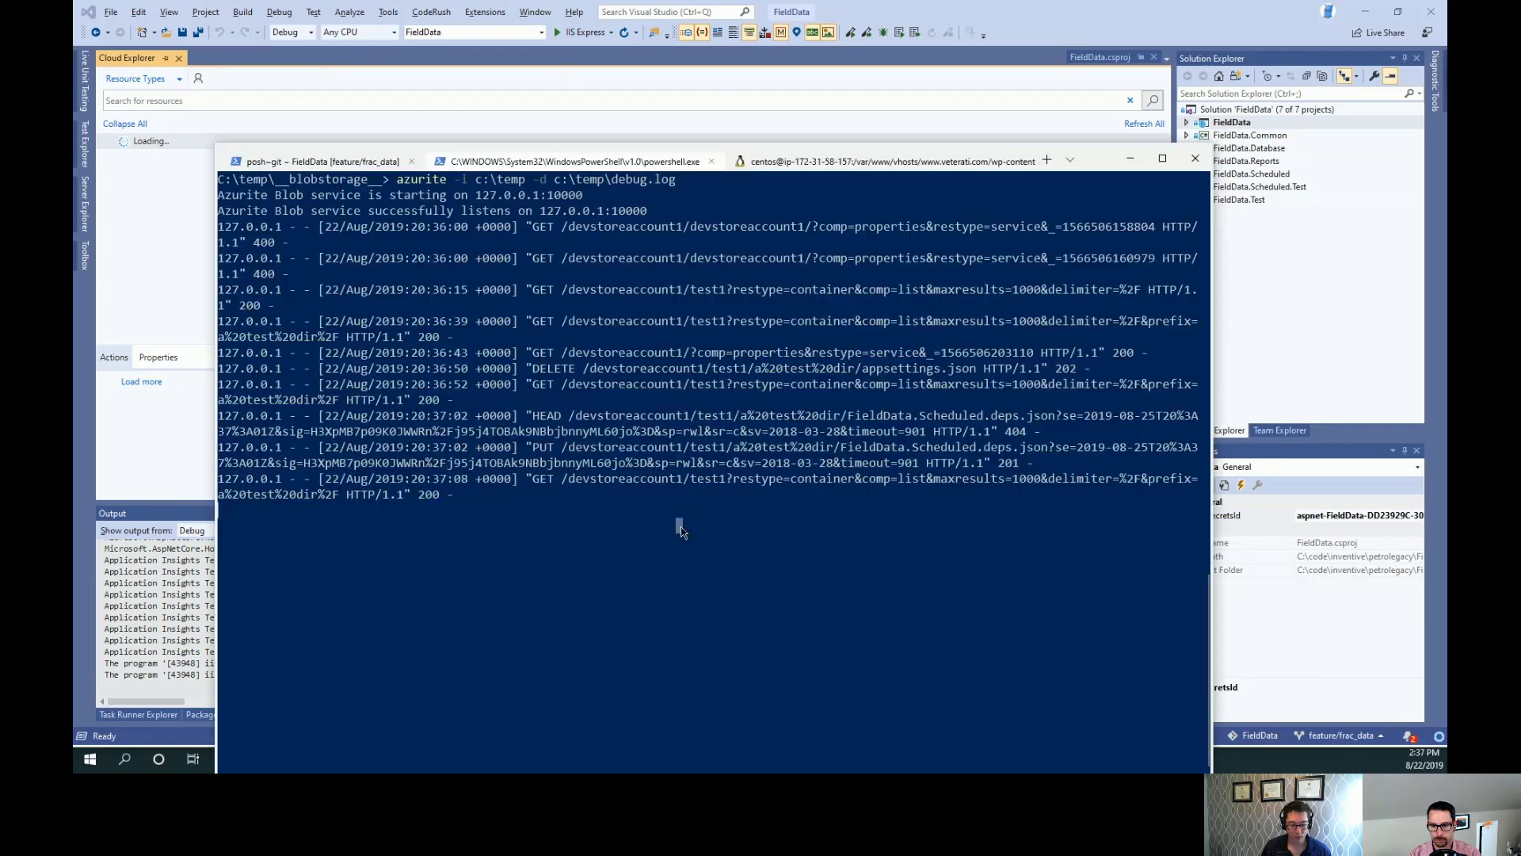
key(ctrl+c)
text(y)
key(Return)
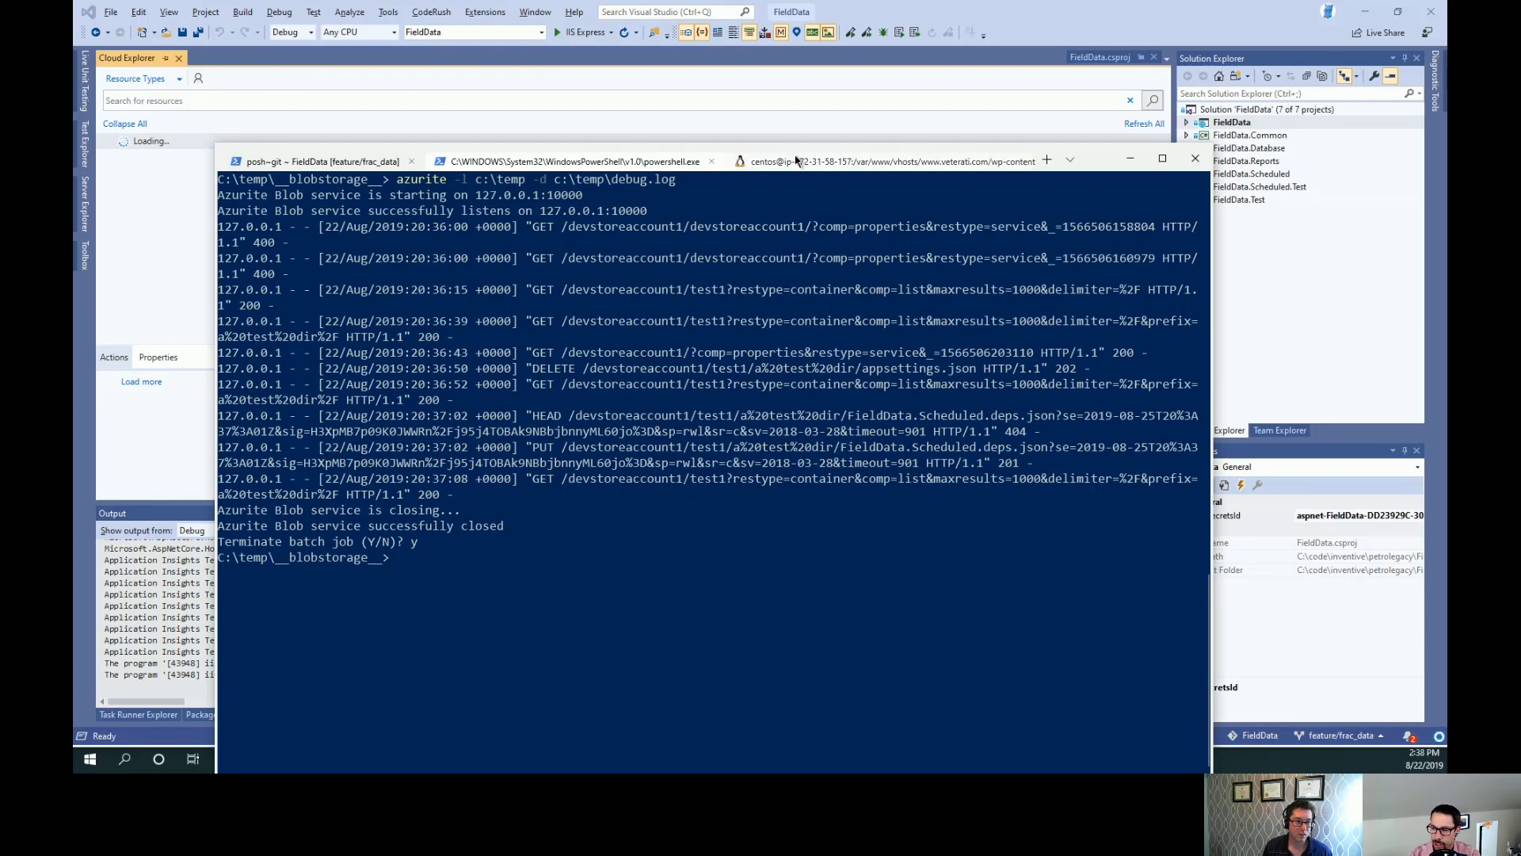
click(795, 160)
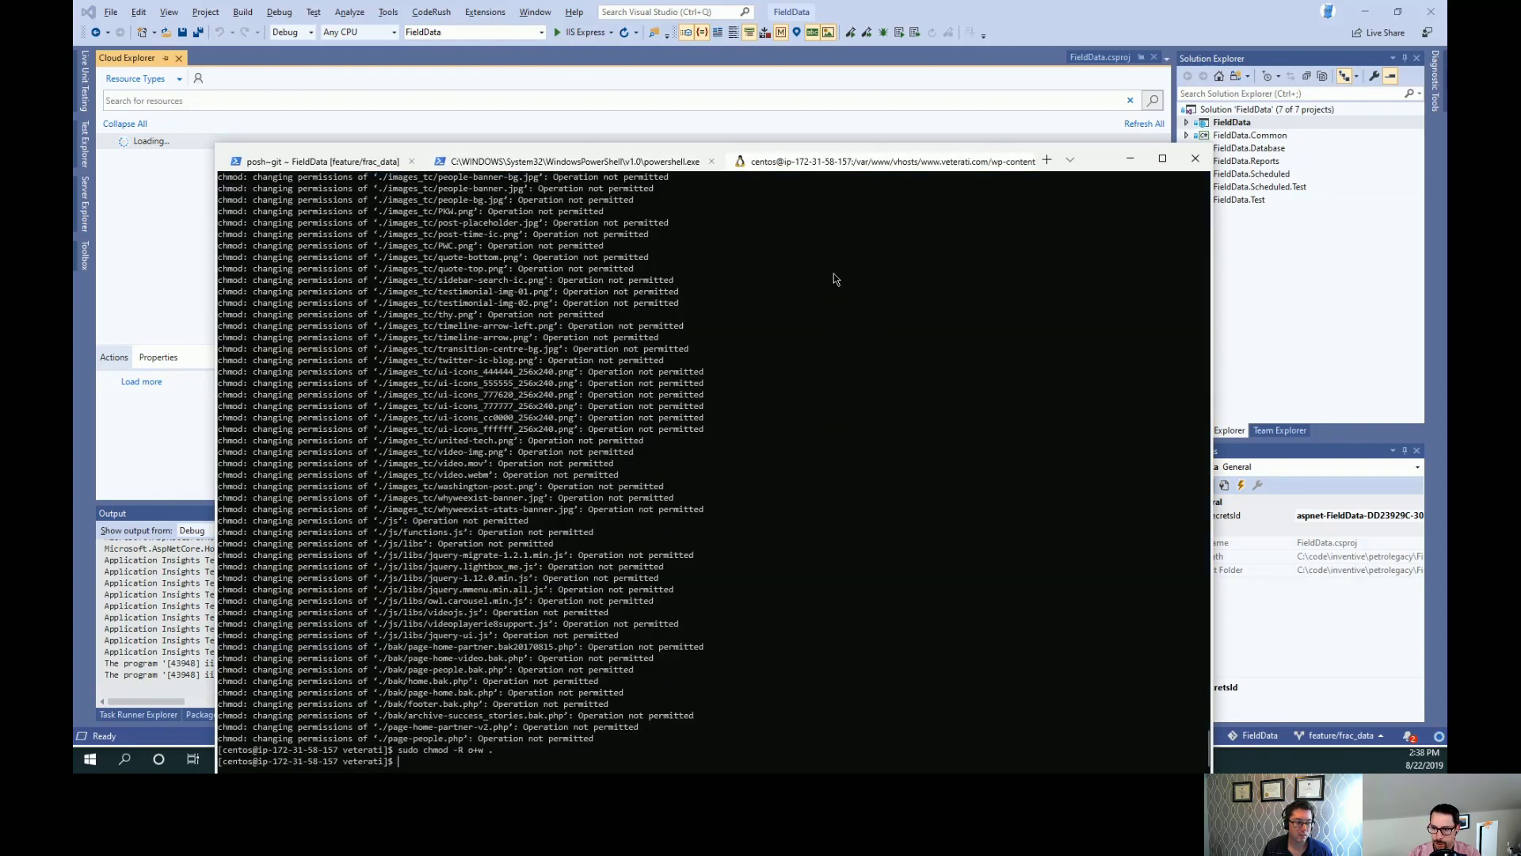
text(exit)
key(Return)
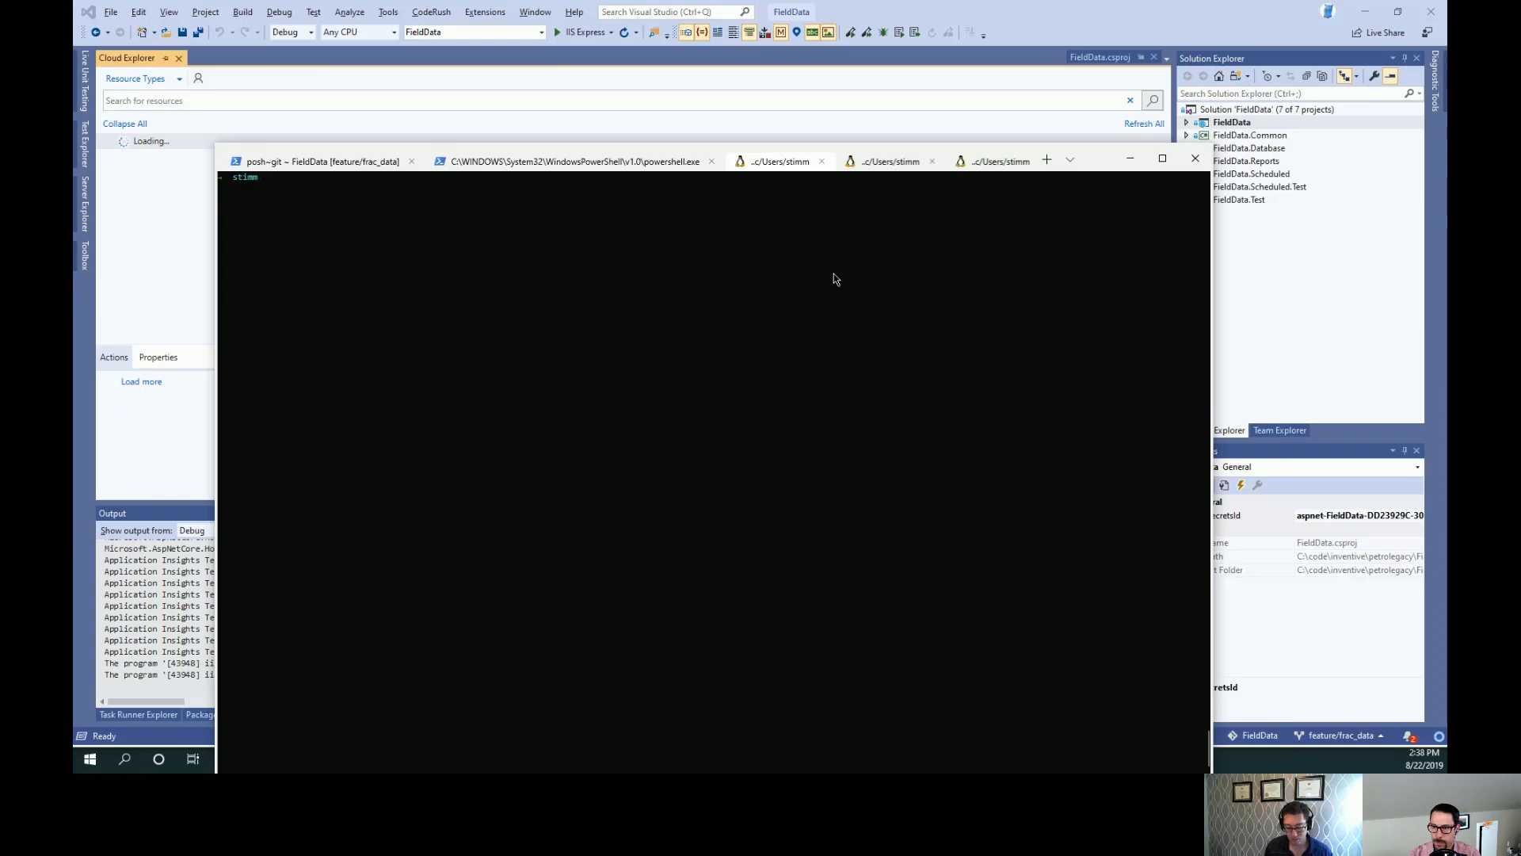
text(npm)
- Confirm npm runs, then select 'npm install -g azurite' in the Azurite README
key(Return)
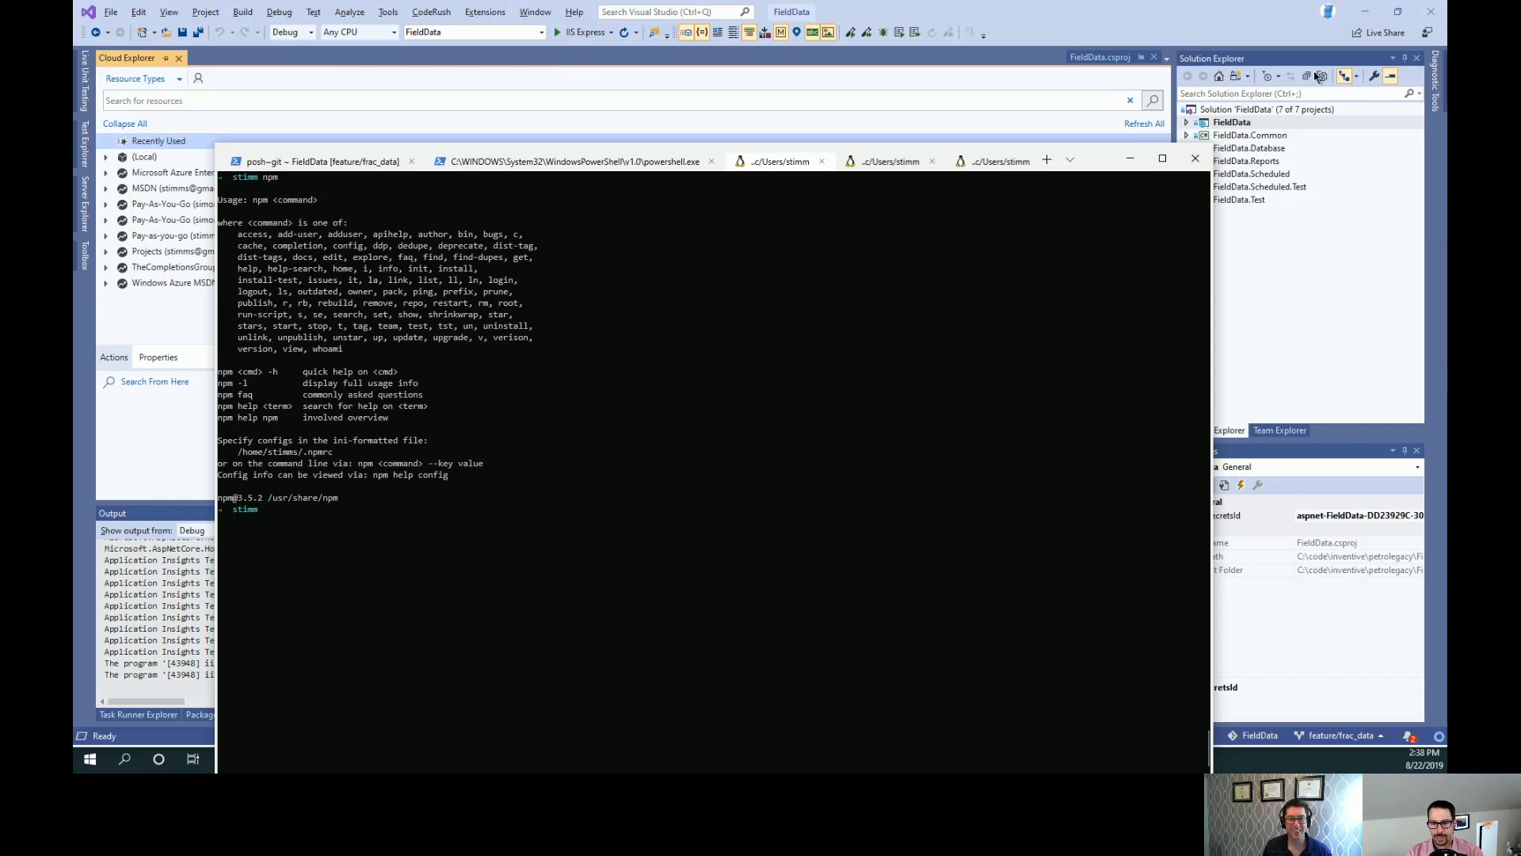
click(1364, 12)
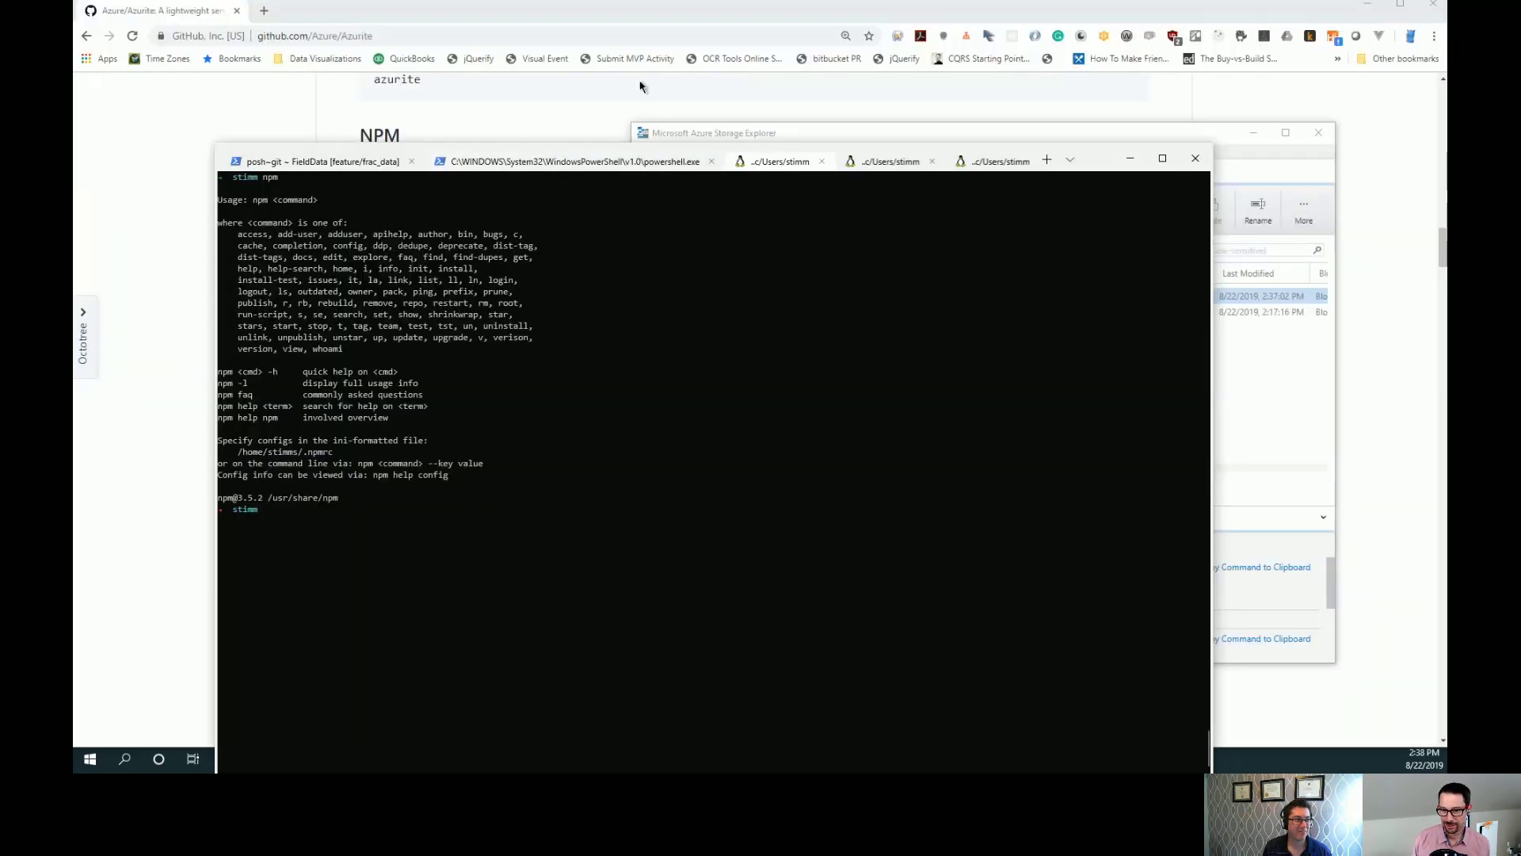
click(191, 148)
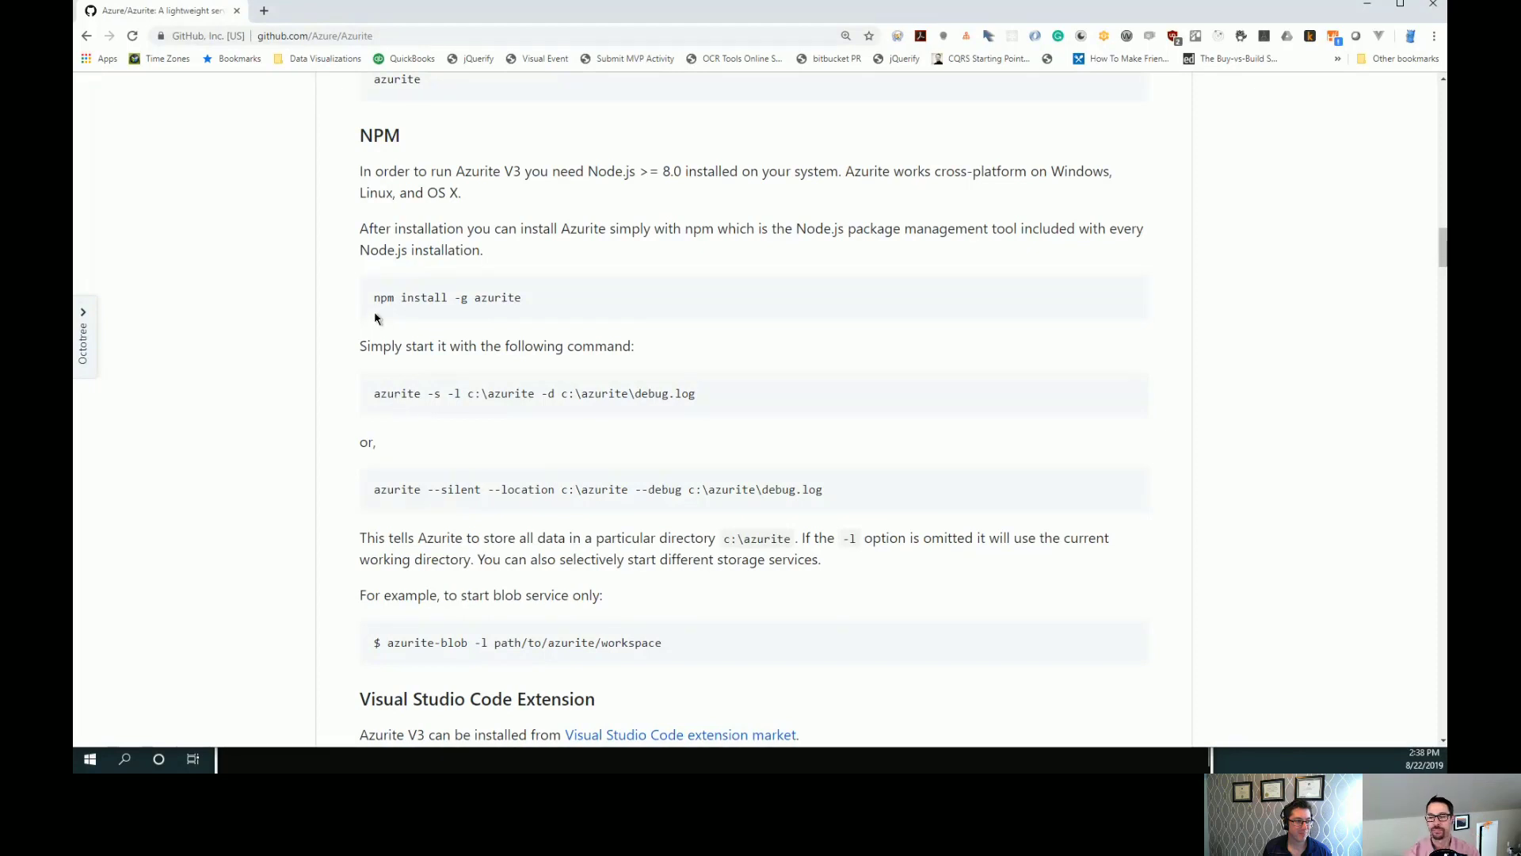
drag(374, 298, 527, 303)
key(ctrl+c)
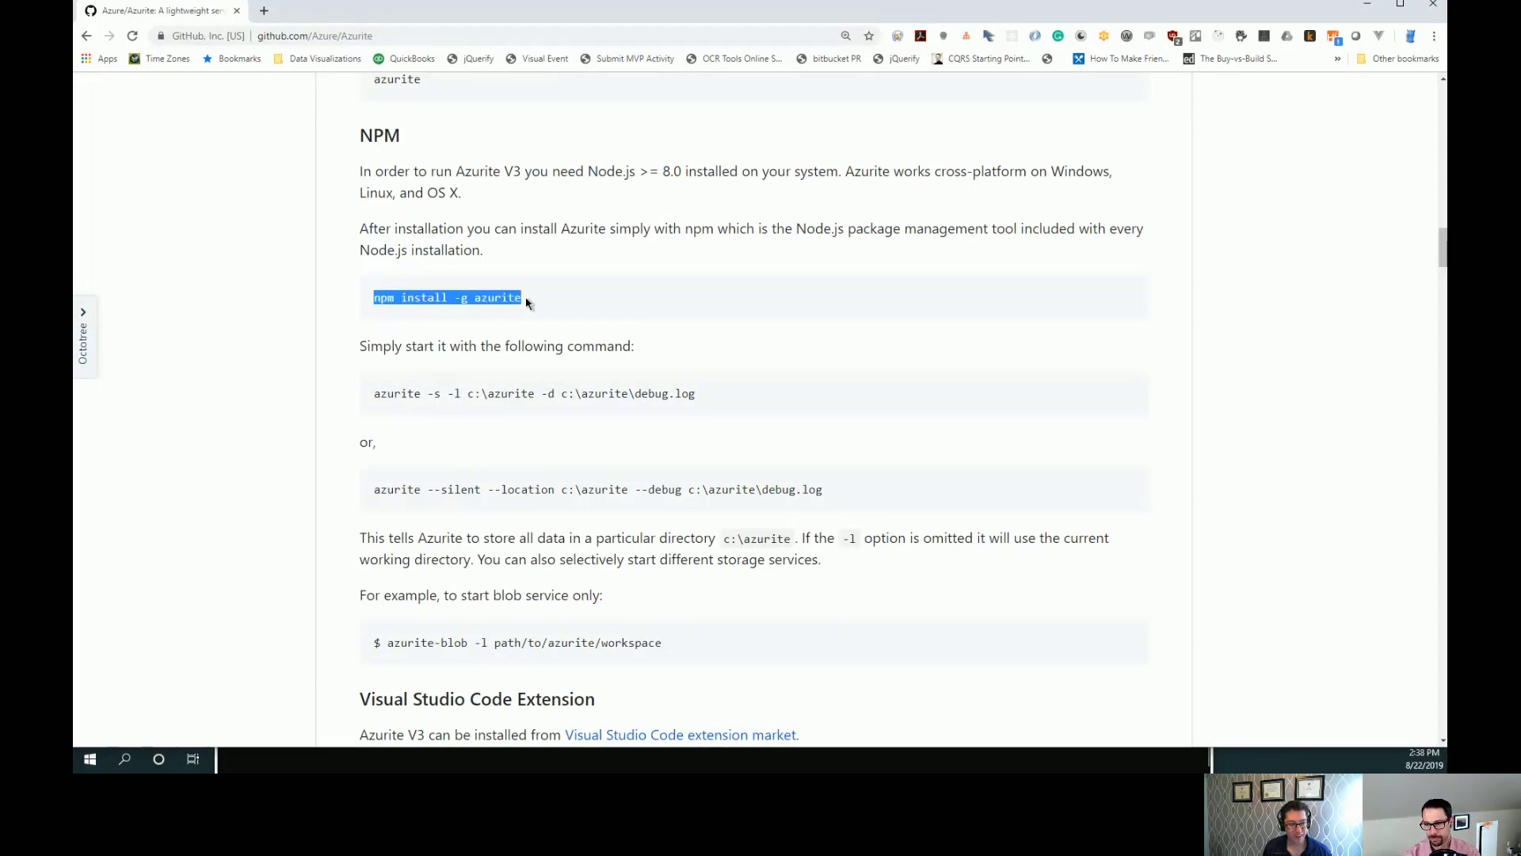
key(alt+Tab)
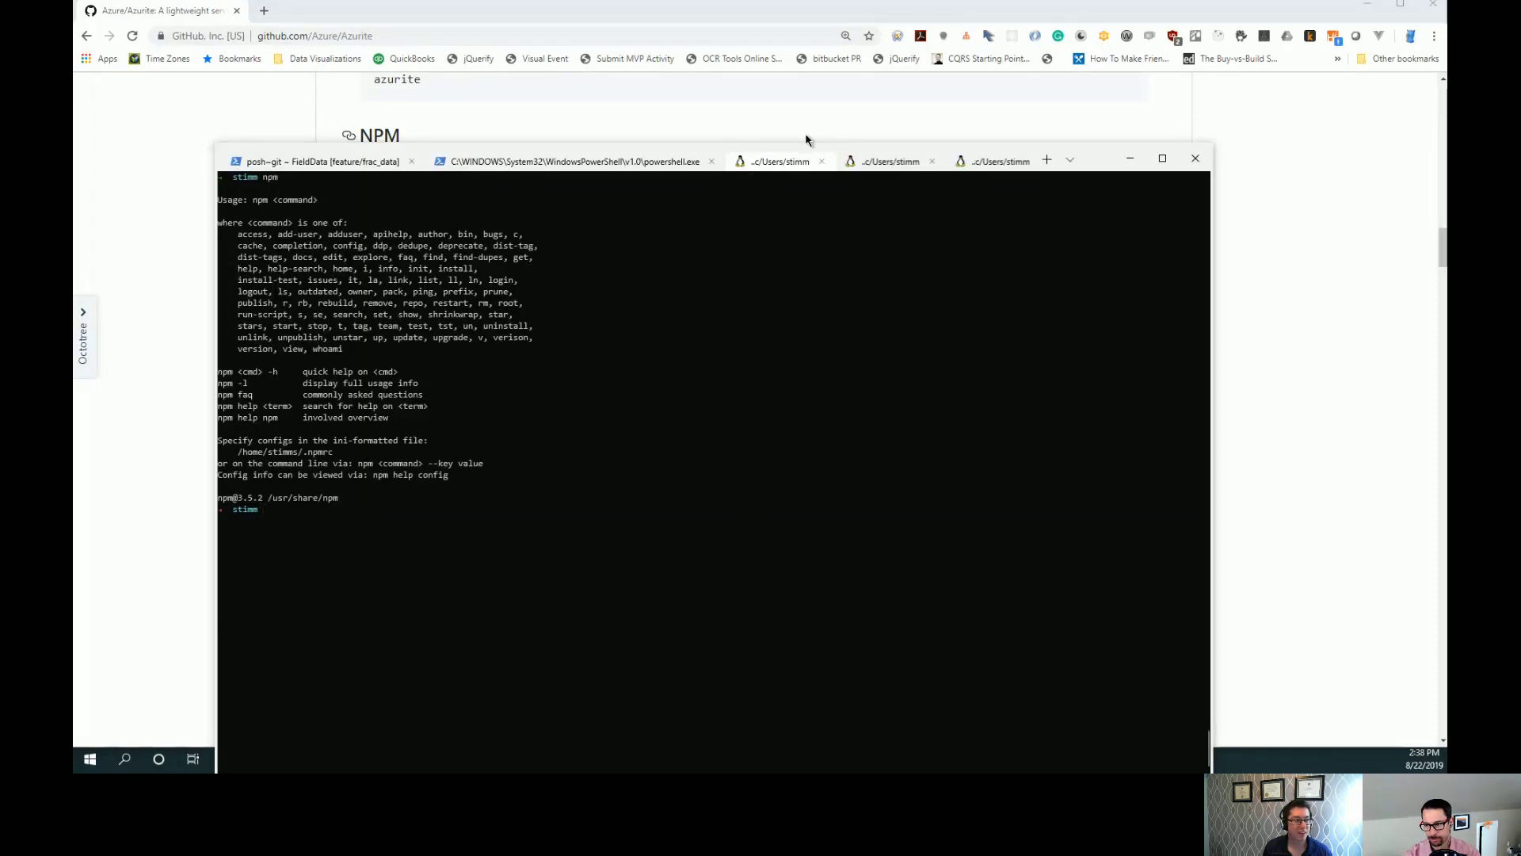
- Paste and run 'npm install -g azurite' in the WSL tab, briefly viewing the profile list
key(alt+Tab)
key(alt+Tab)
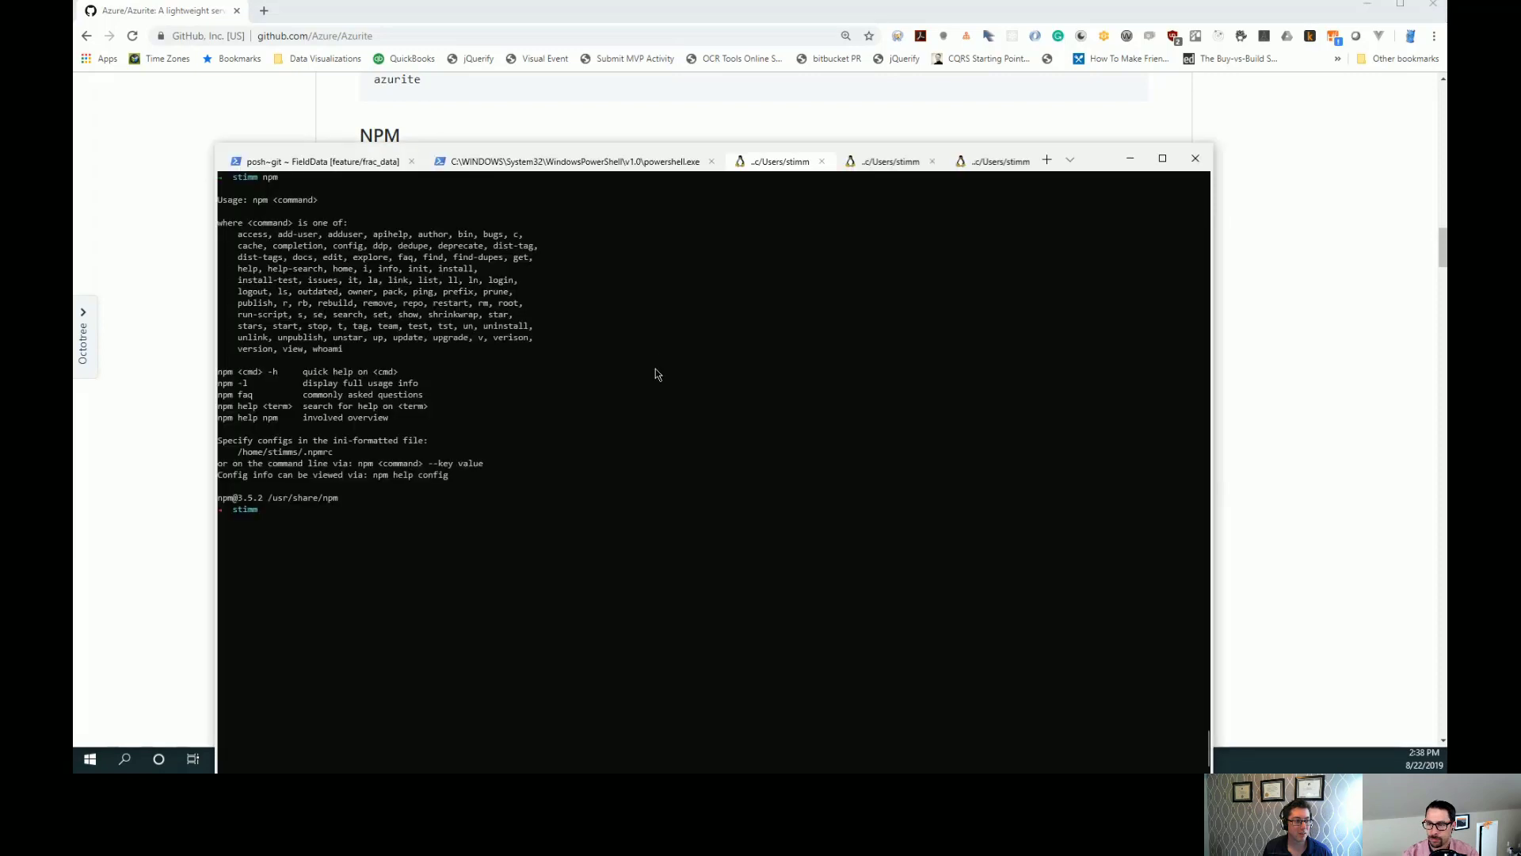
key(ctrl+v)
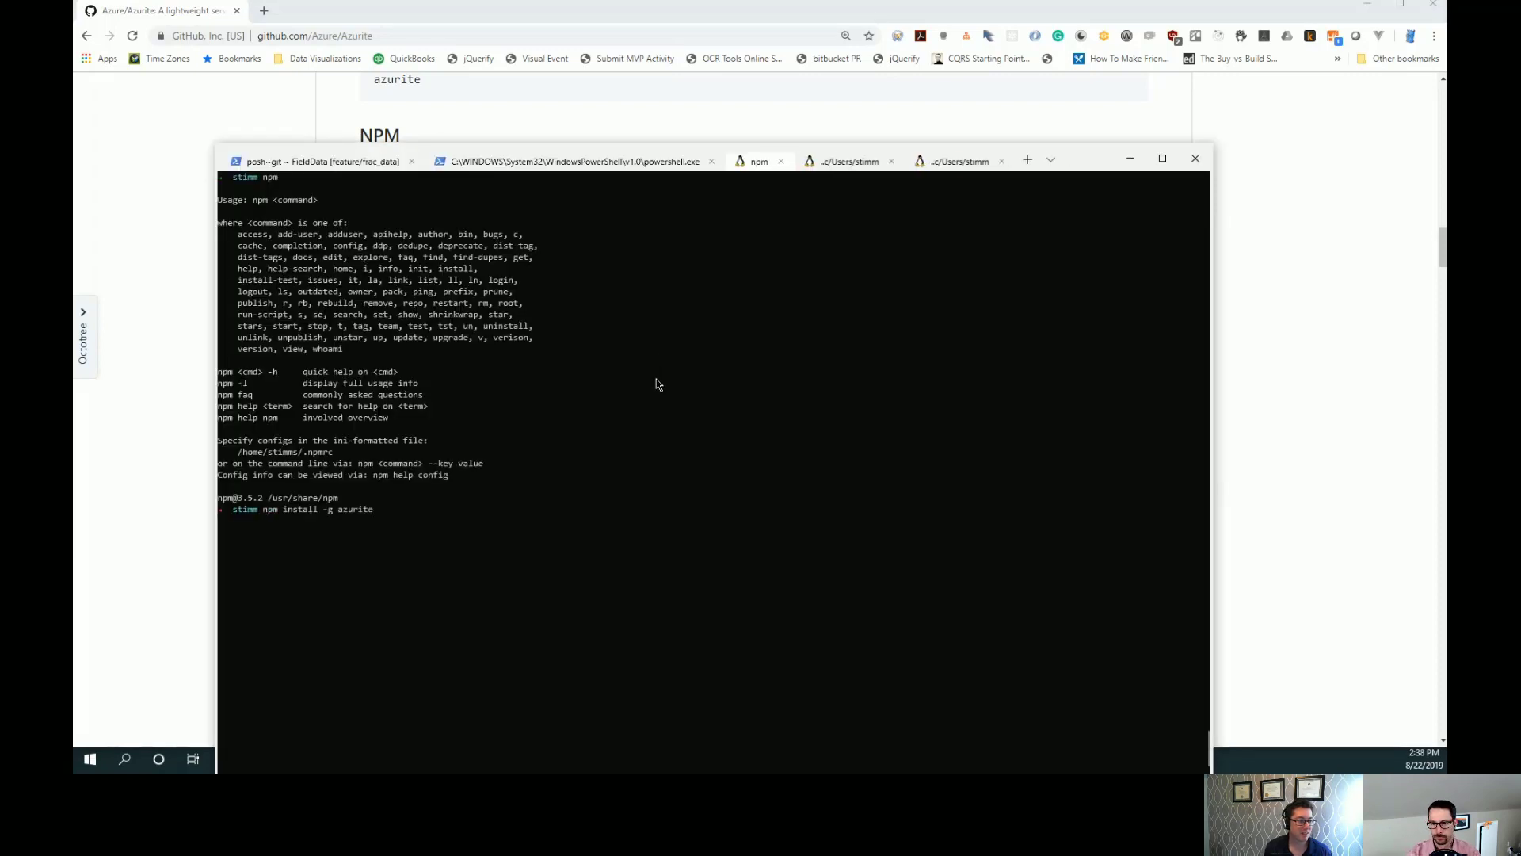
key(Return)
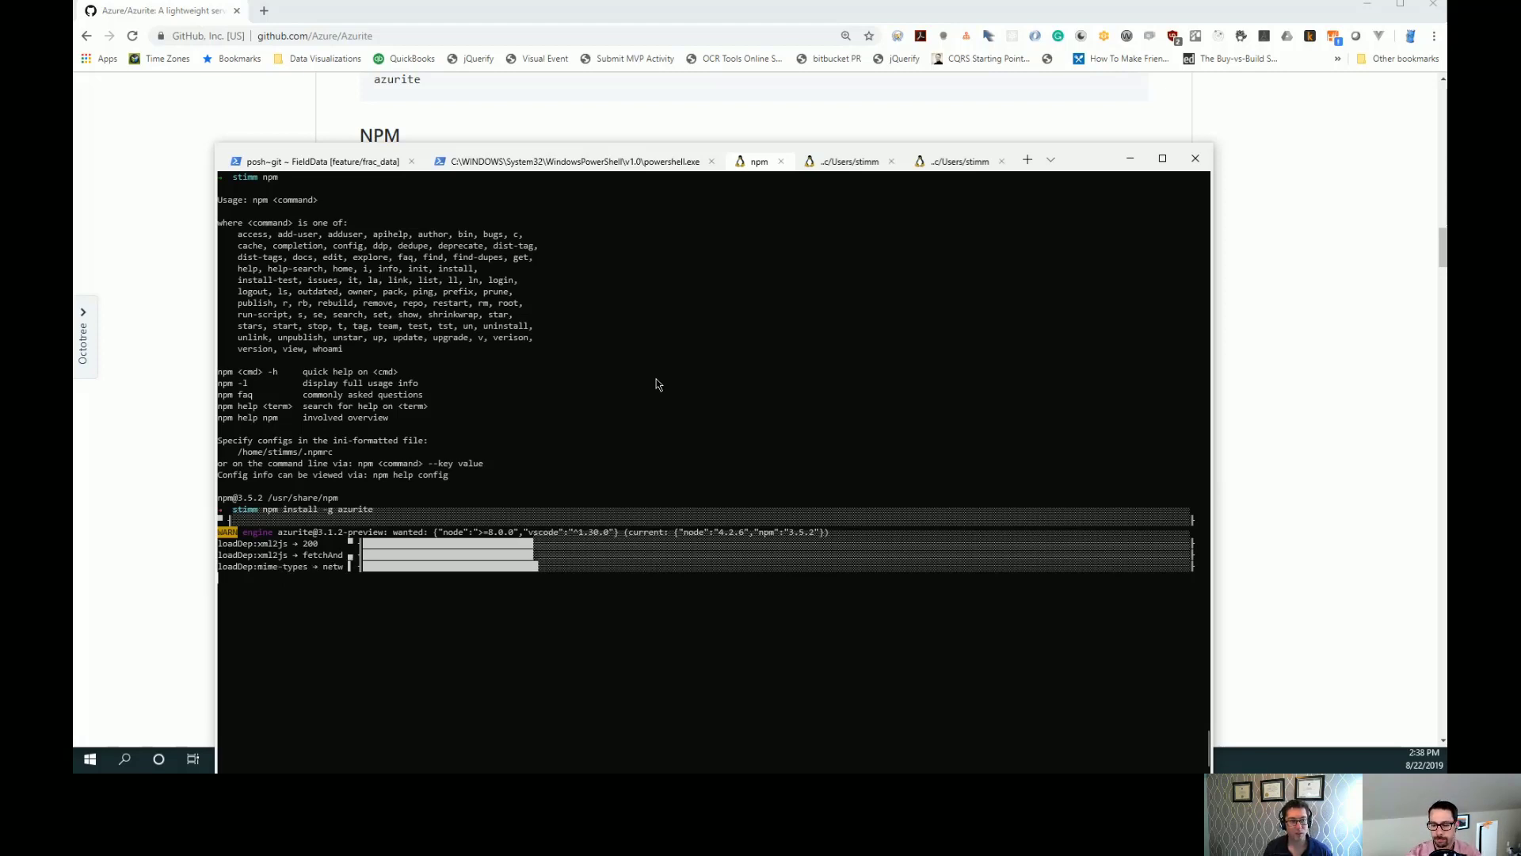
click(1052, 167)
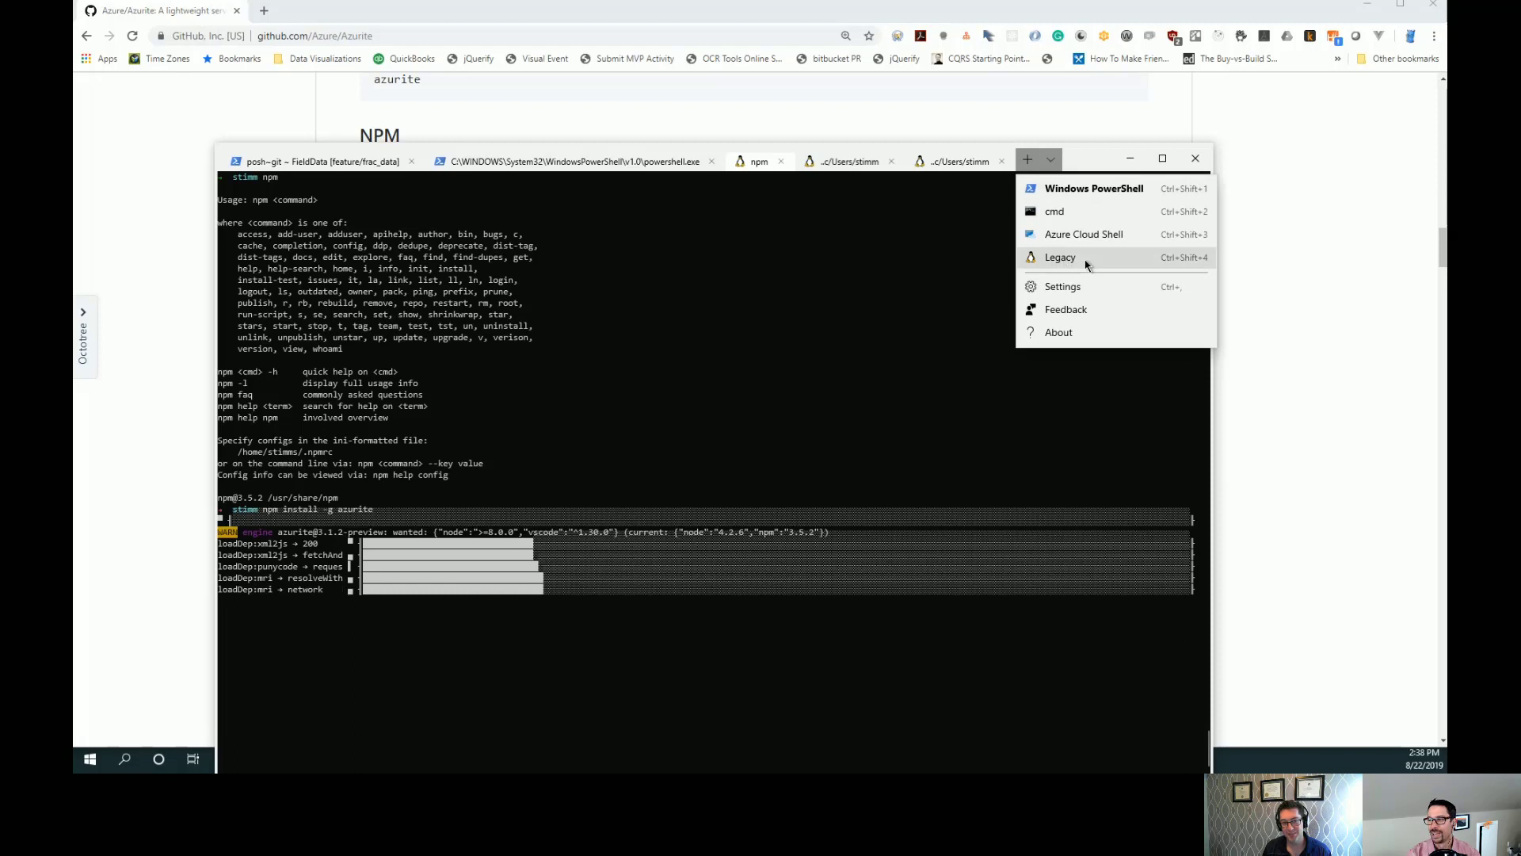
click(774, 382)
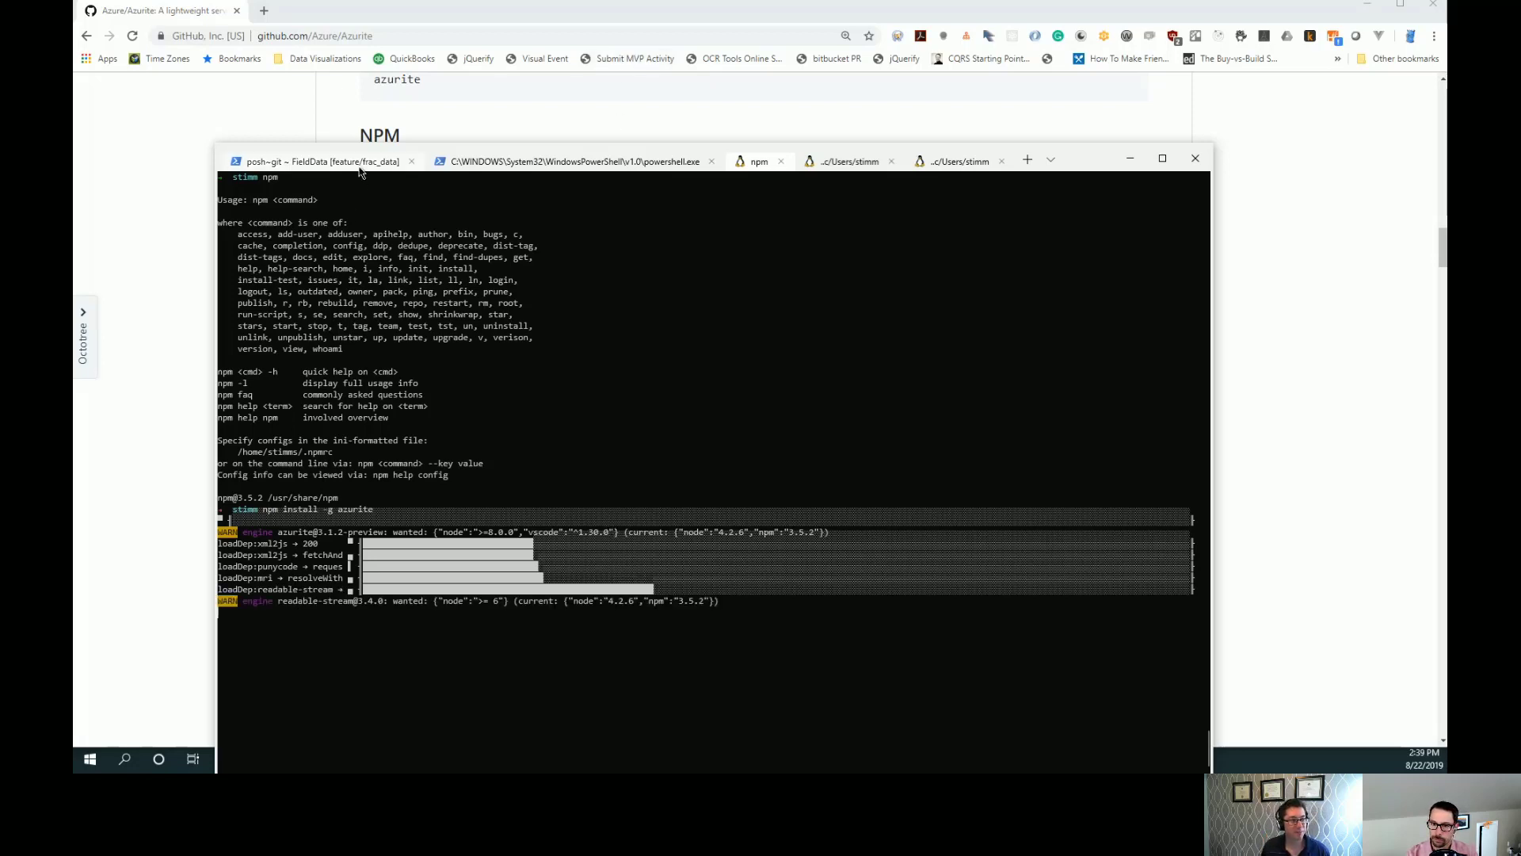
- Run ls in the blob storage folder and print C:\temp\debug.log with type
click(304, 161)
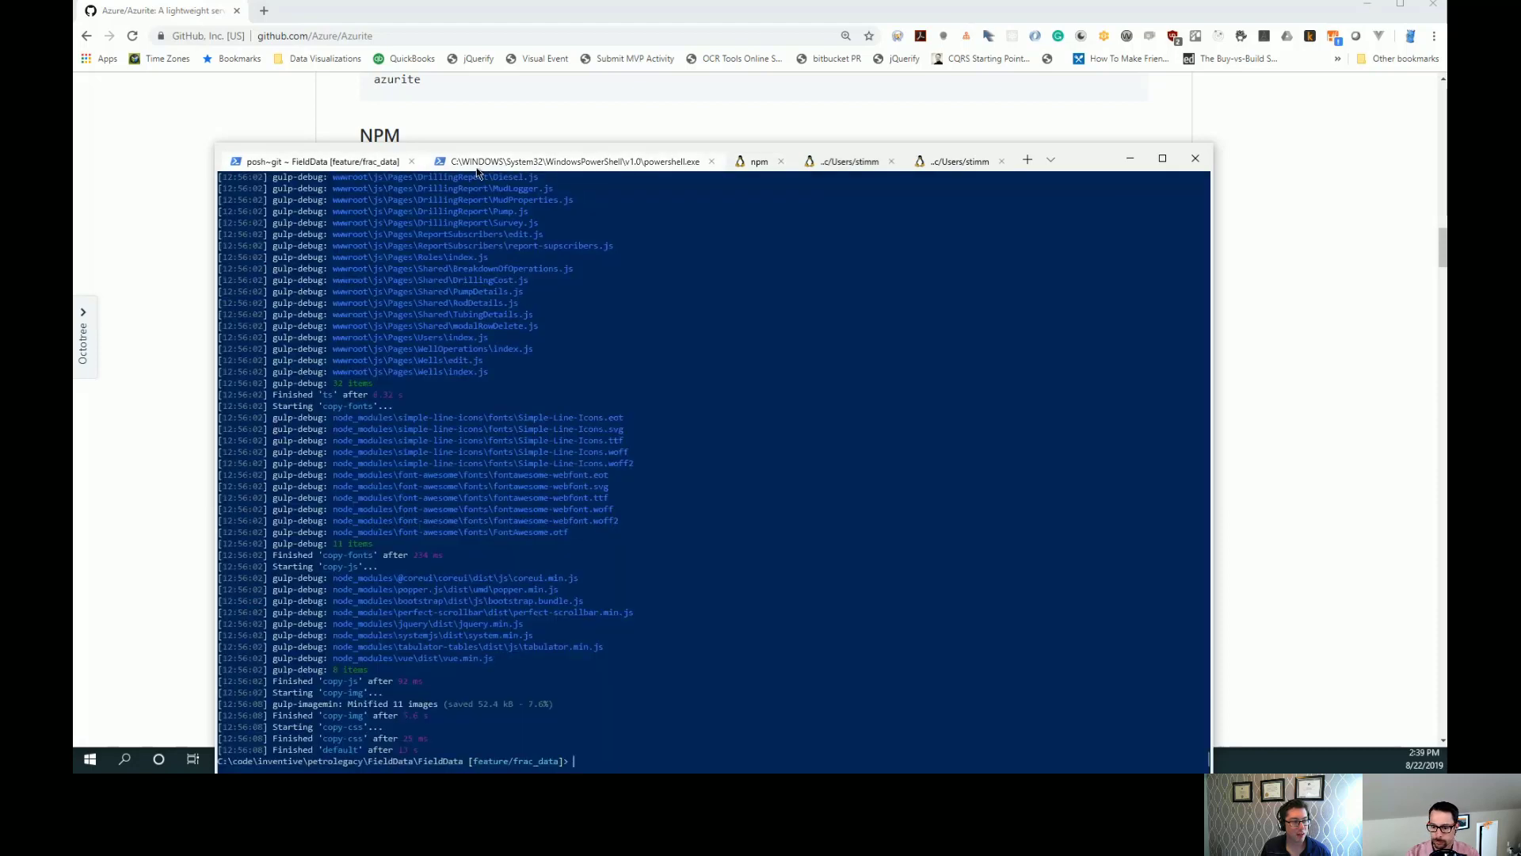
click(479, 164)
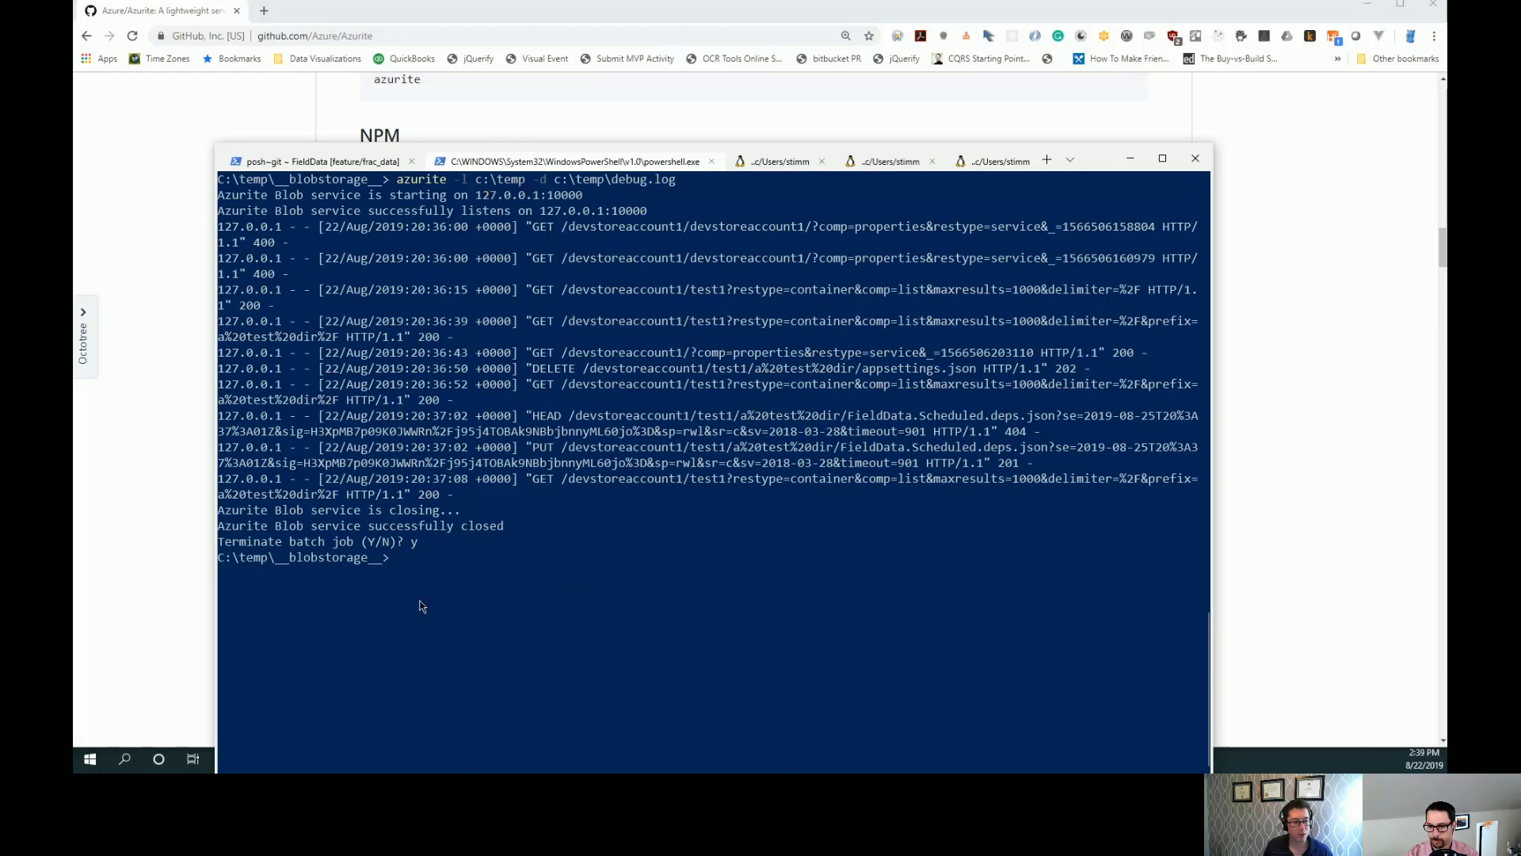
text(ls)
key(Return)
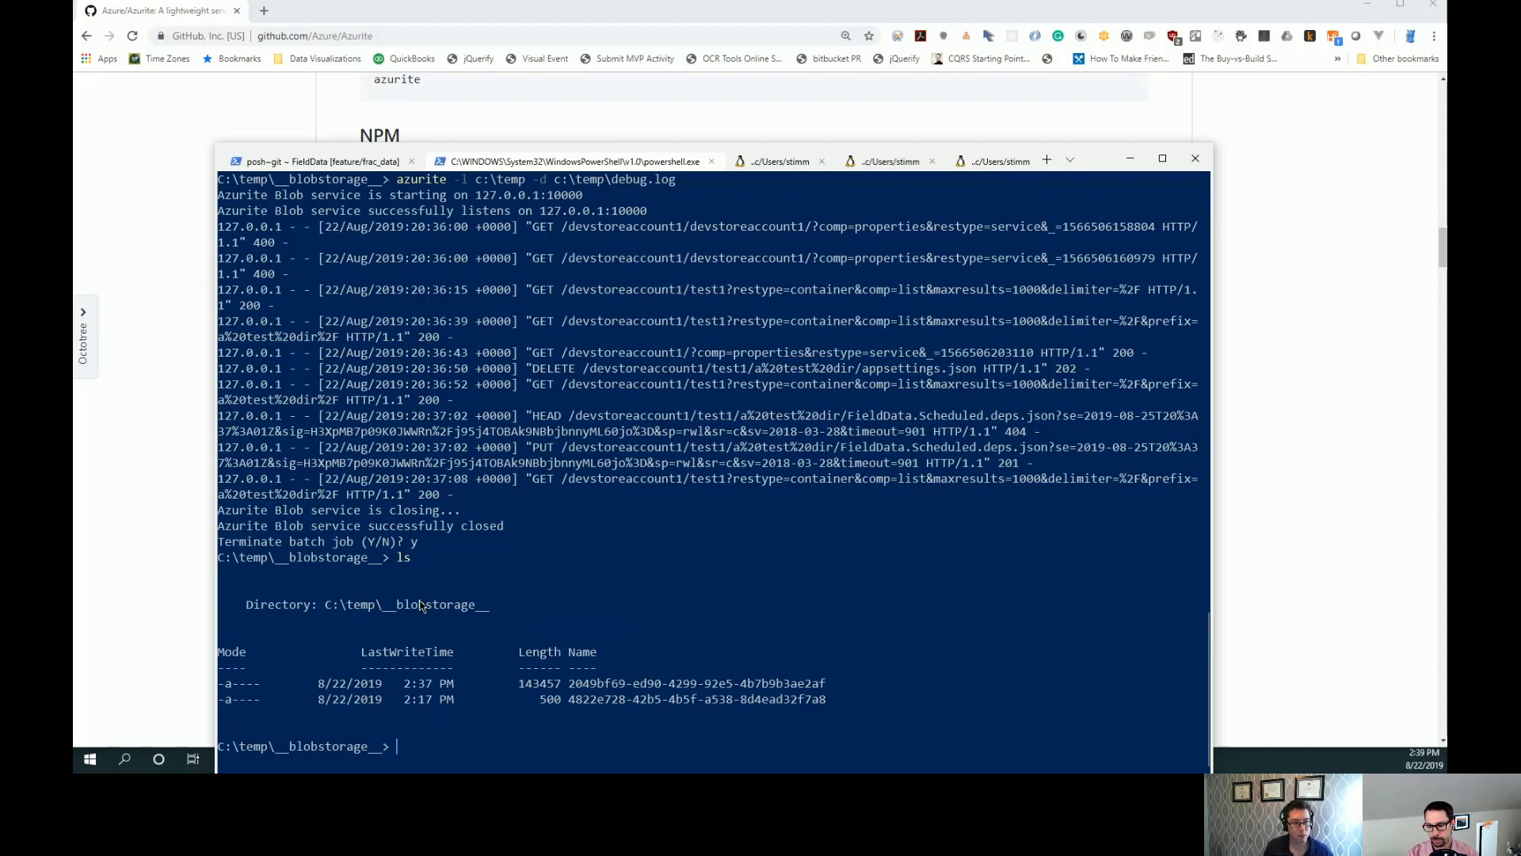
text(type )
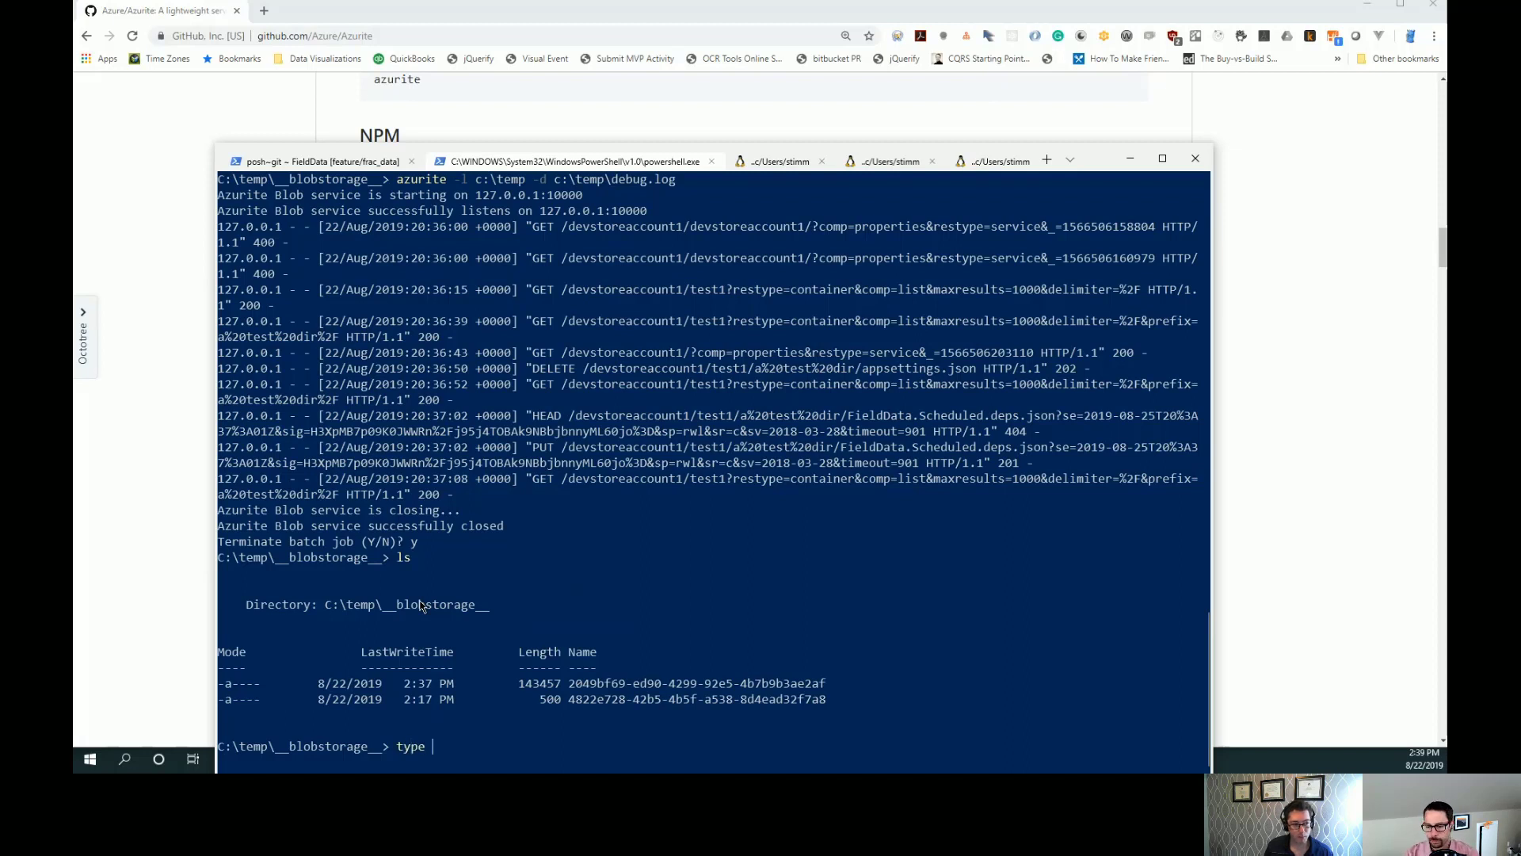
text(c:	emp\de)
key(Tab)
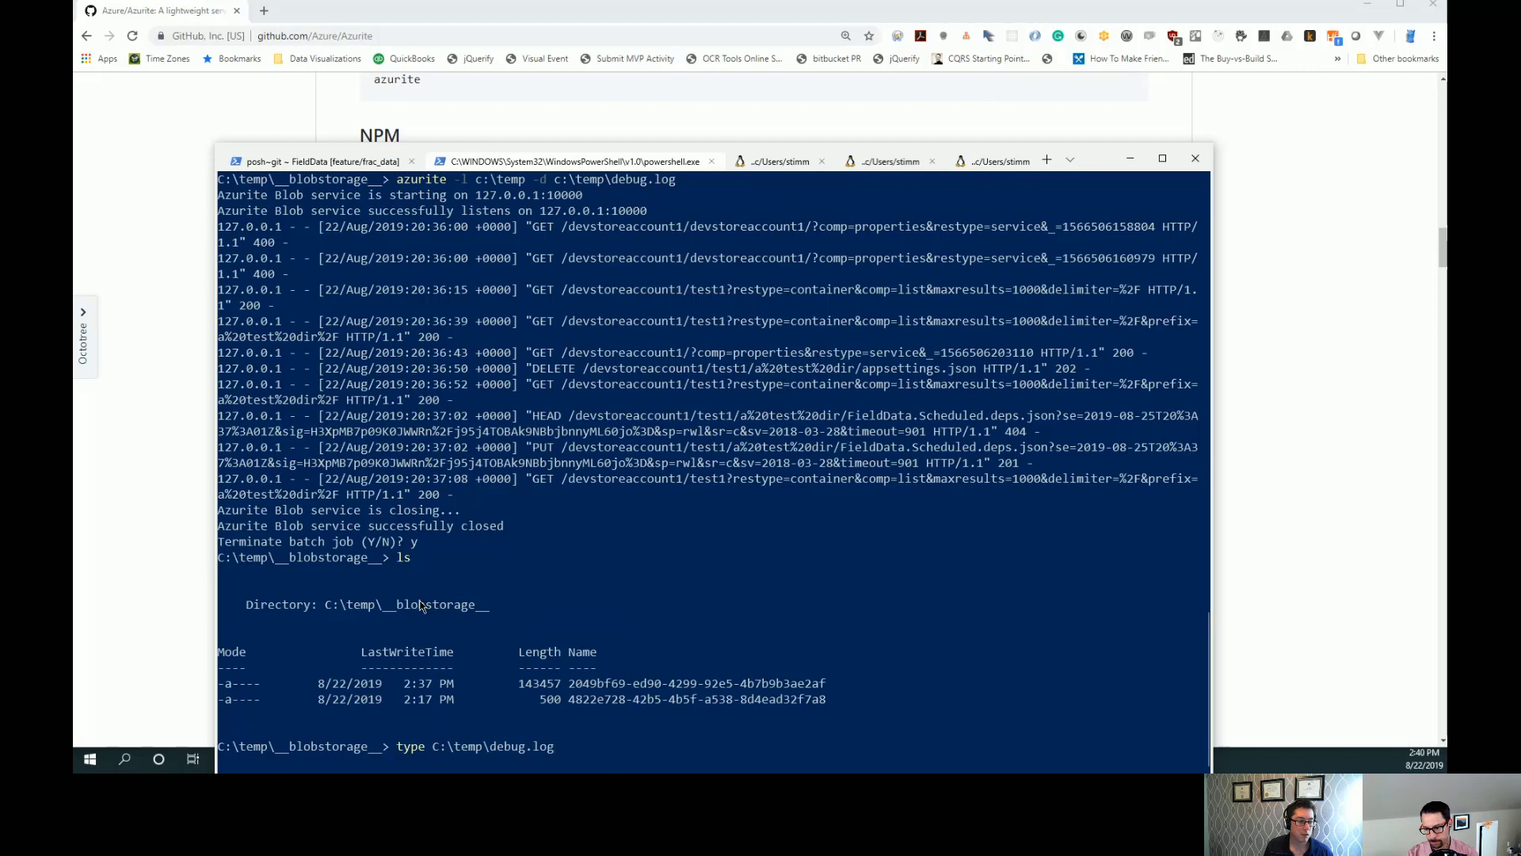
key(Return)
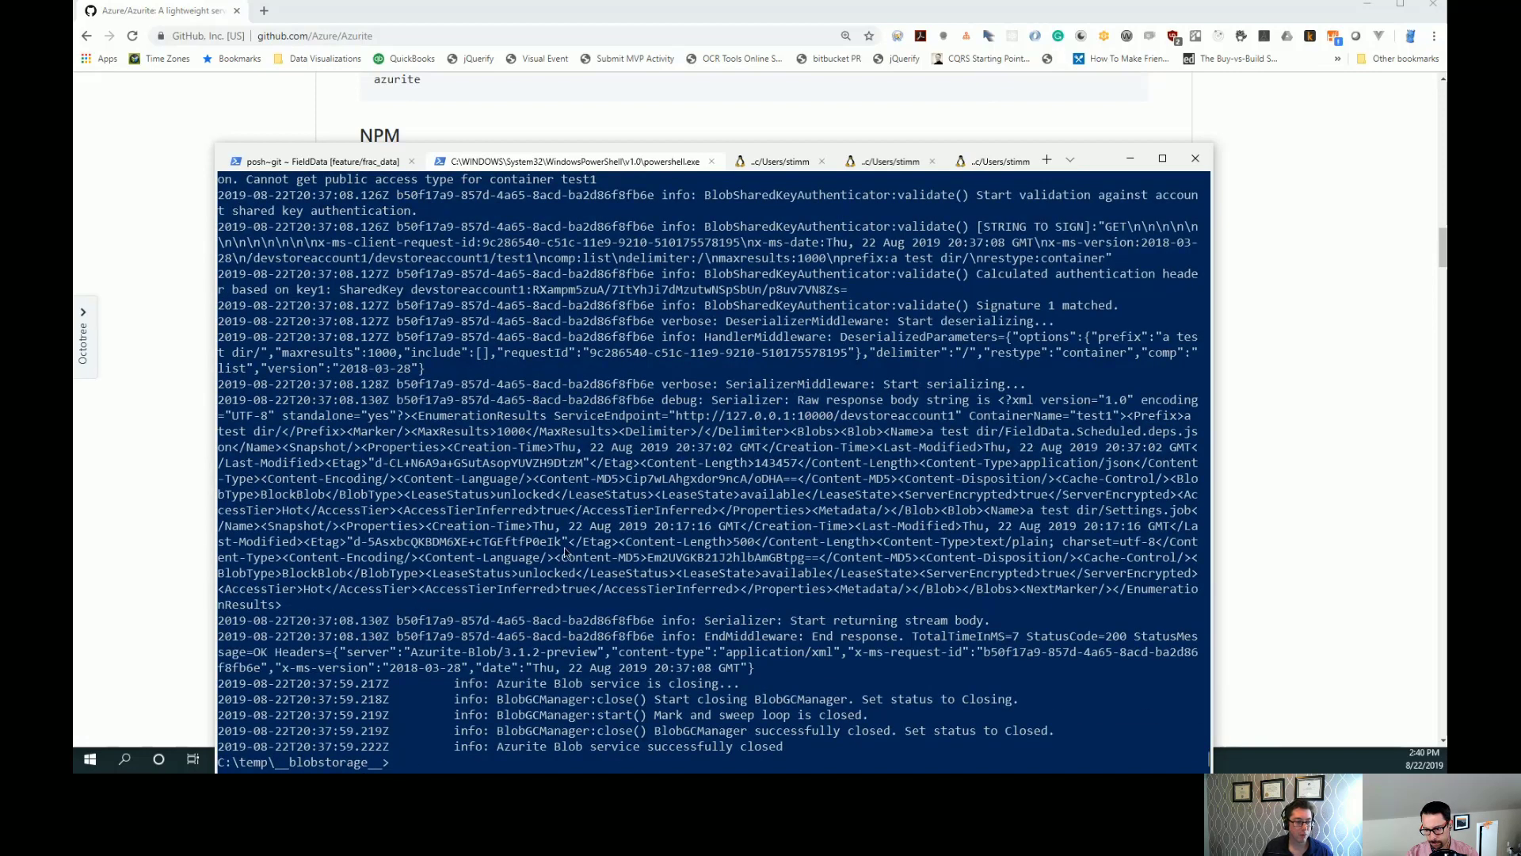
scroll(565, 548, up, 10)
scroll(565, 547, up, 3)
scroll(559, 553, up, 3)
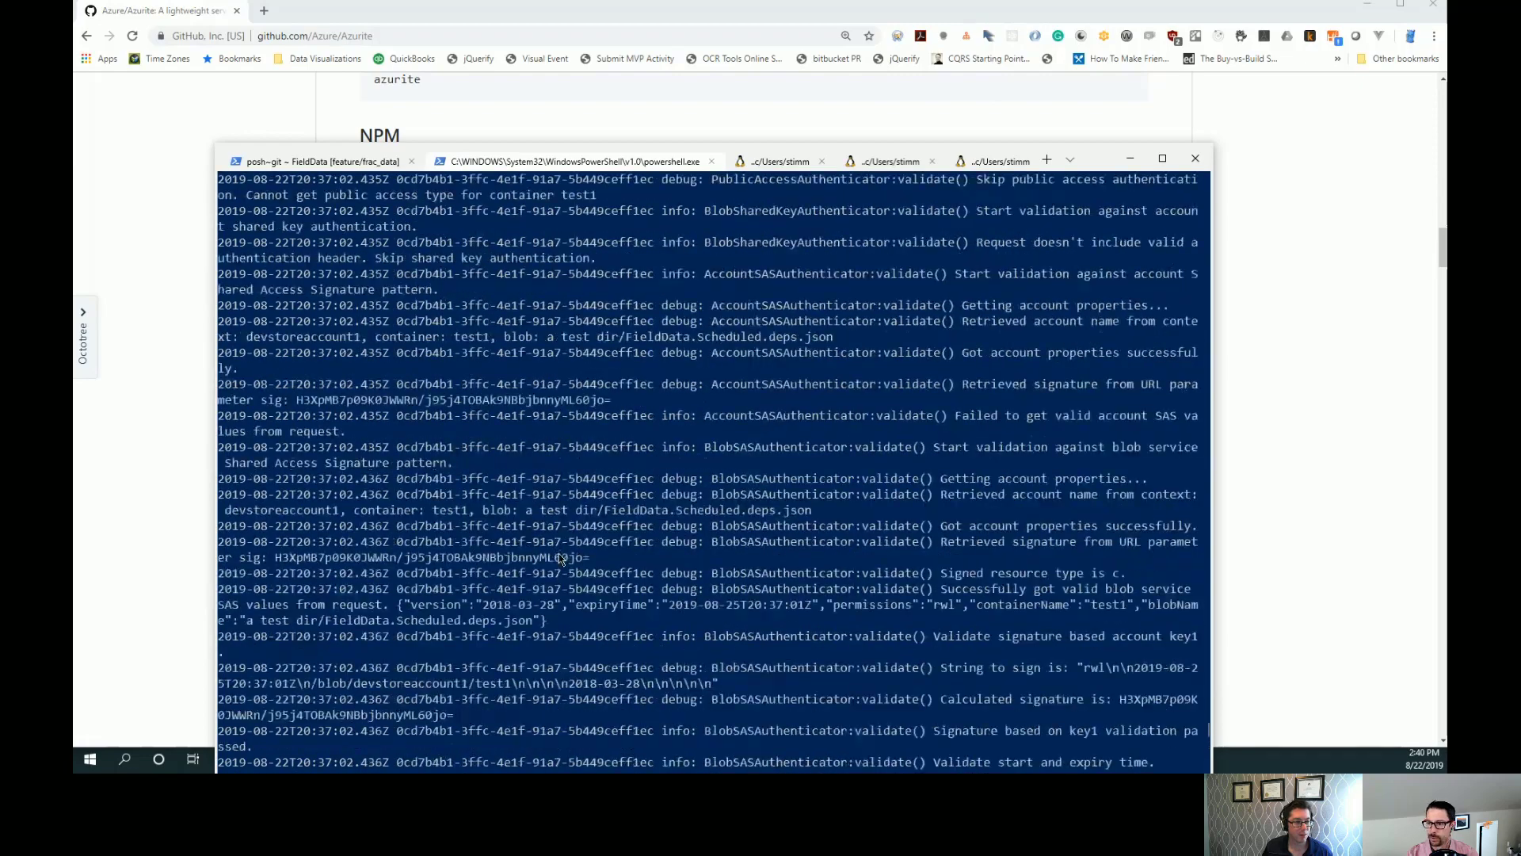
scroll(560, 556, up, 3)
scroll(559, 558, up, 3)
scroll(559, 556, down, 3)
scroll(559, 557, down, 3)
scroll(553, 555, down, 3)
scroll(545, 555, down, 3)
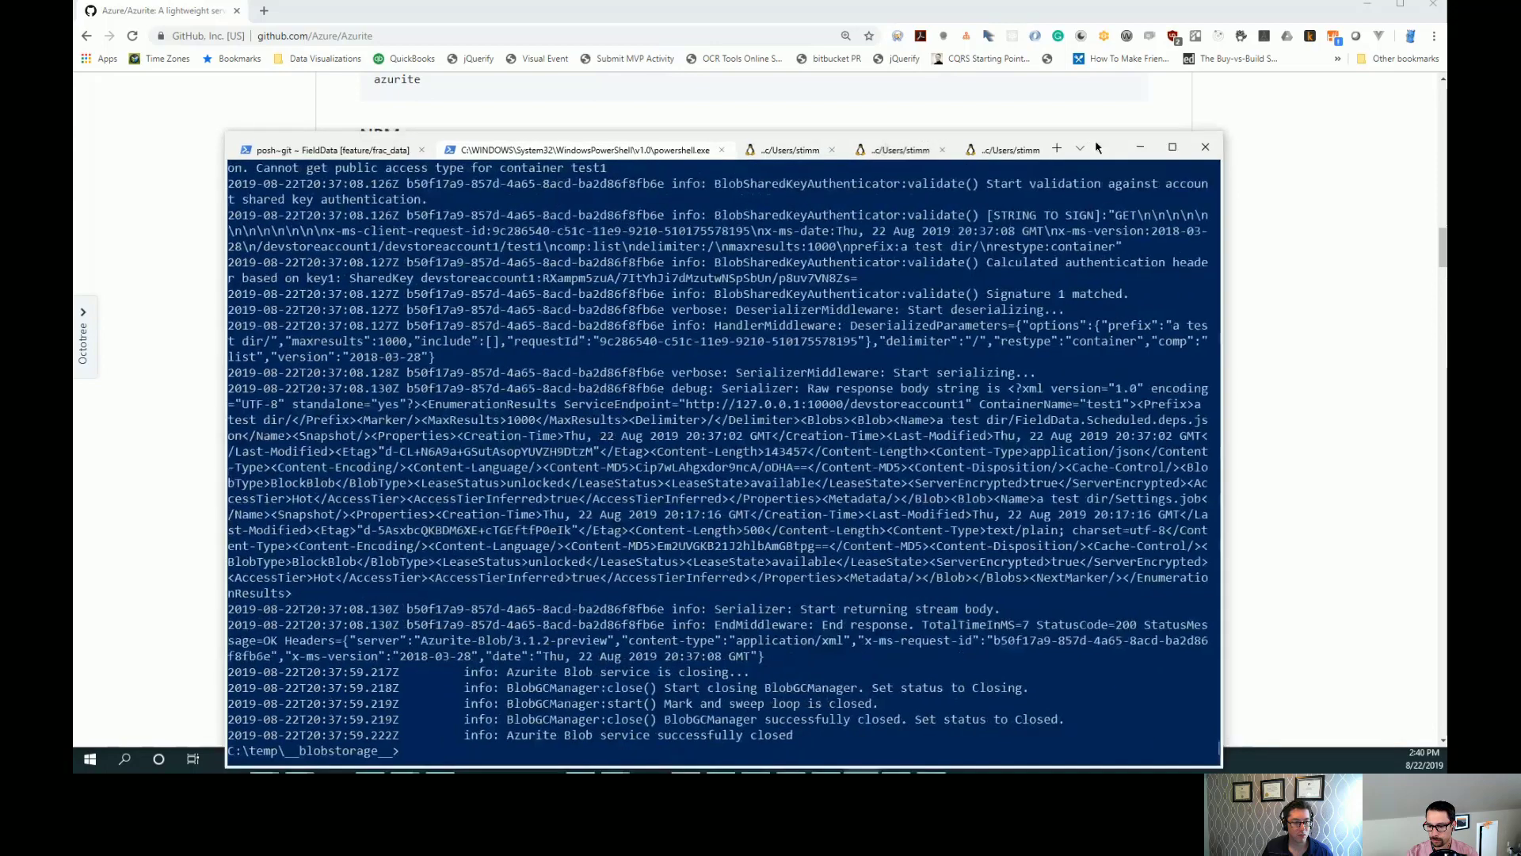
drag(1084, 158, 1140, 91)
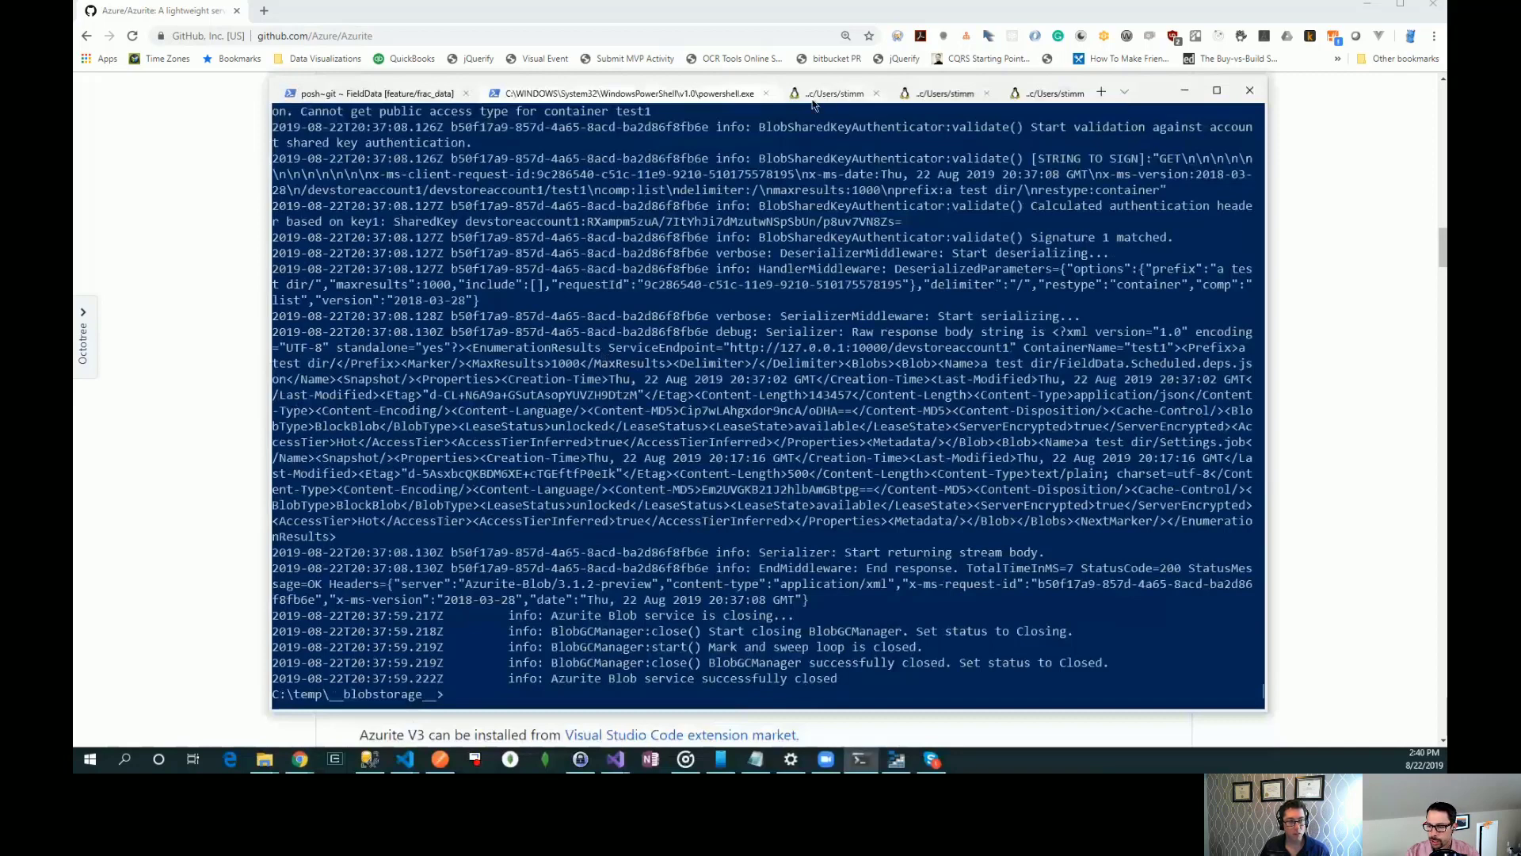
- Rerun the global Azurite npm install with sudo in the WSL tab, entering the password
click(834, 95)
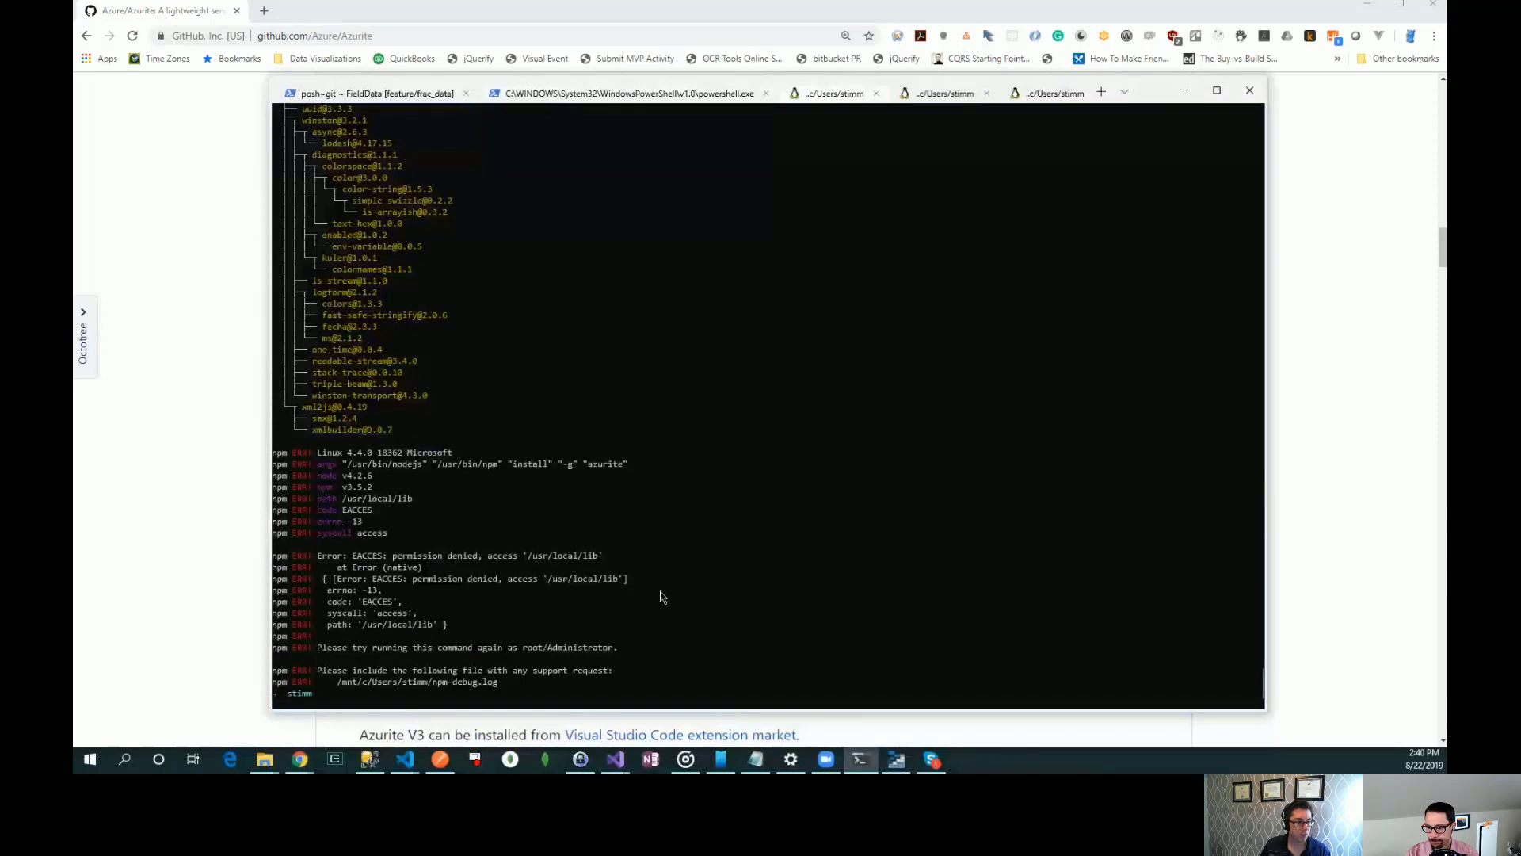
key(Up)
text(sudo)
key(Return)
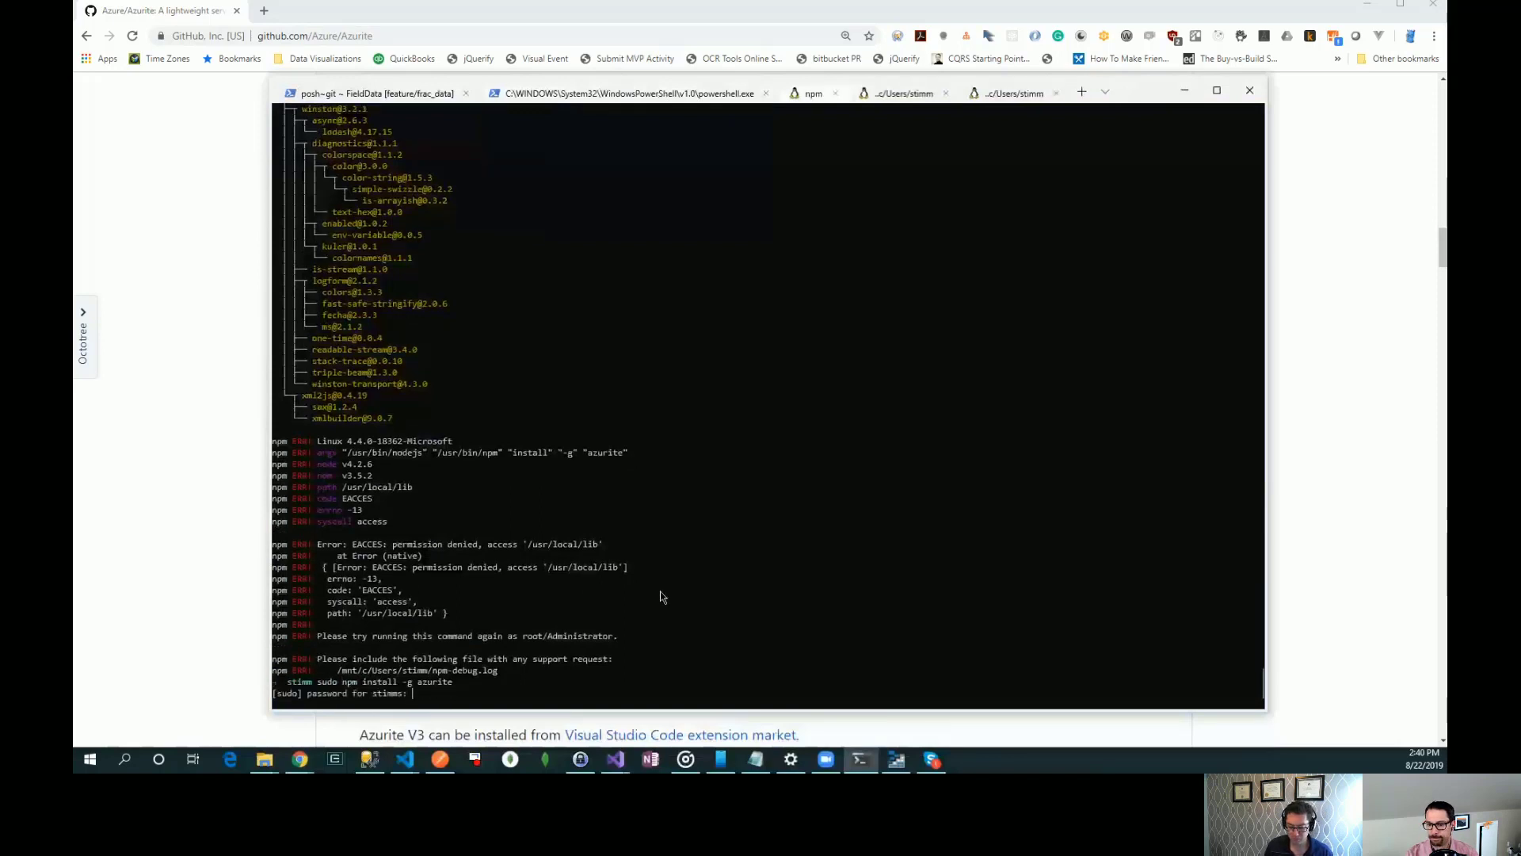
key(Return)
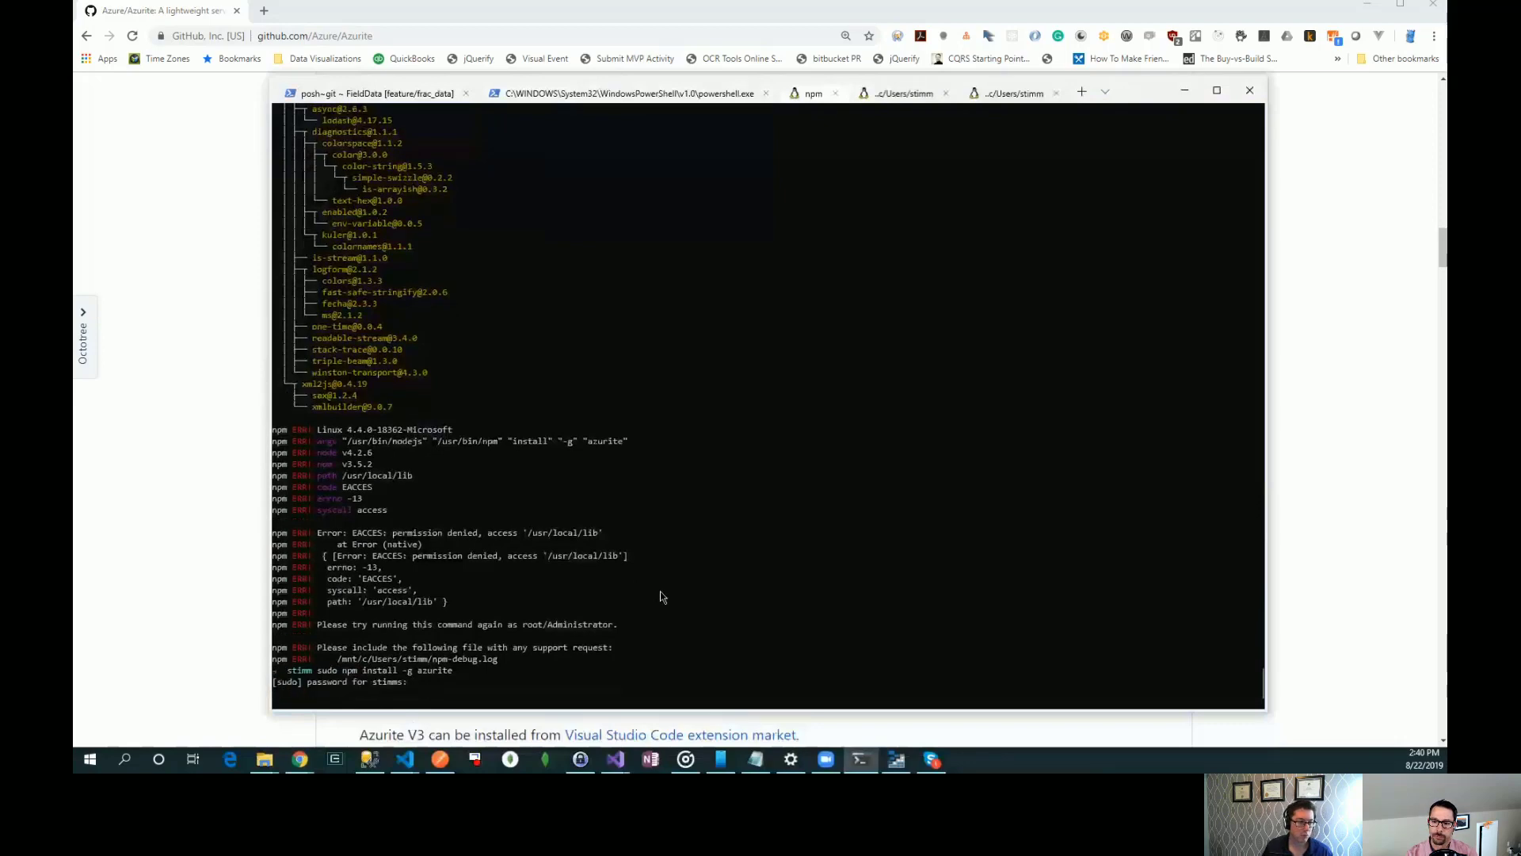
- Relaunch 'azurite -l c:\temp -d c:\temp\debug.log' from the PowerShell tab
click(360, 95)
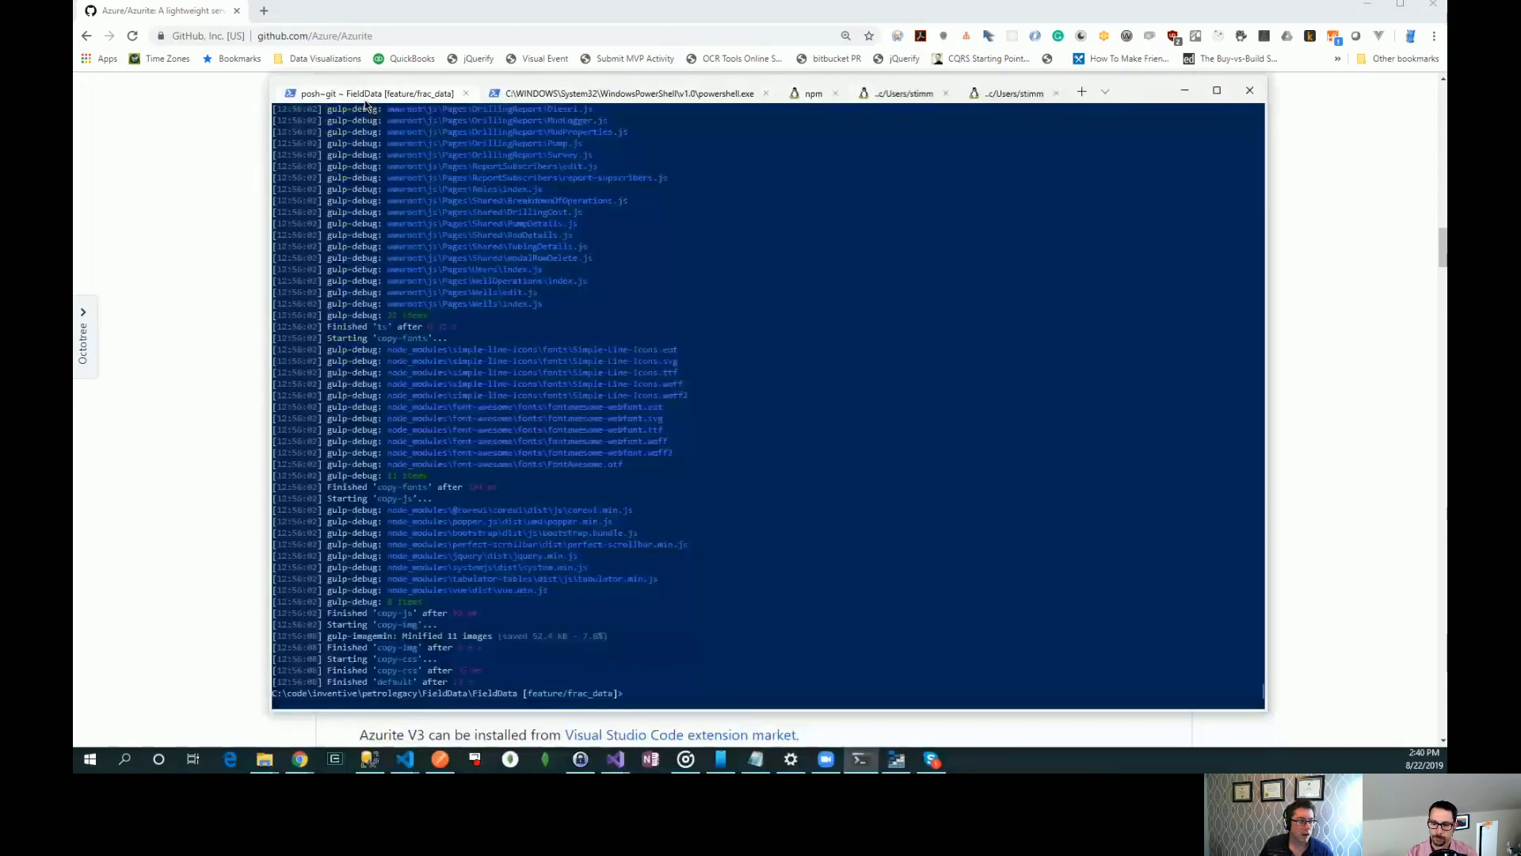
click(571, 93)
key(Up)
key(Up)
key(Up)
key(Return)
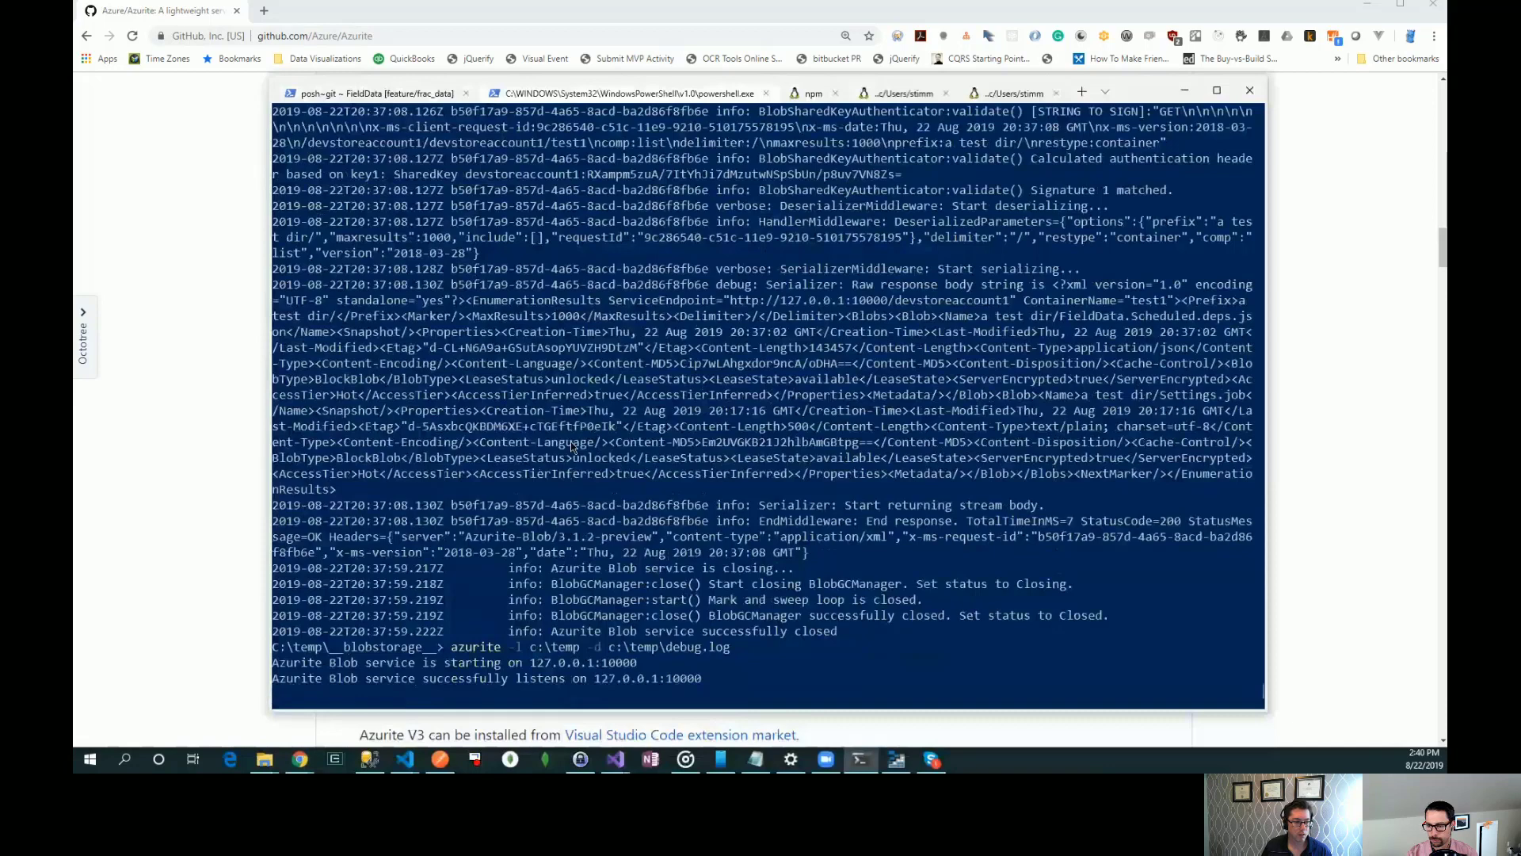
- Expand the emulator's Queues and Tables, dismissing the port 10002 connection-refused error
click(897, 759)
click(749, 395)
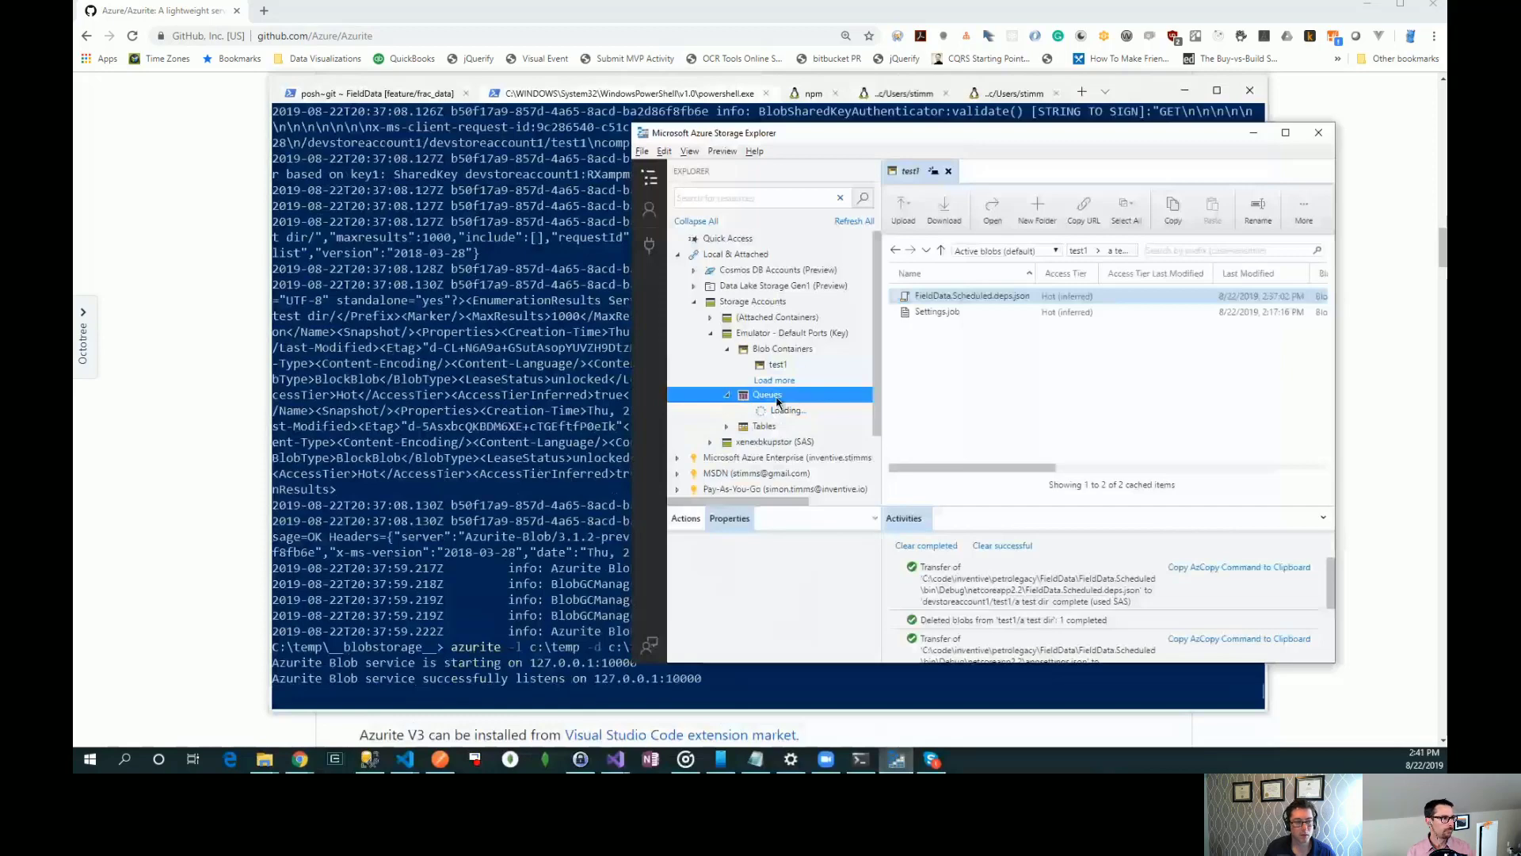
click(727, 427)
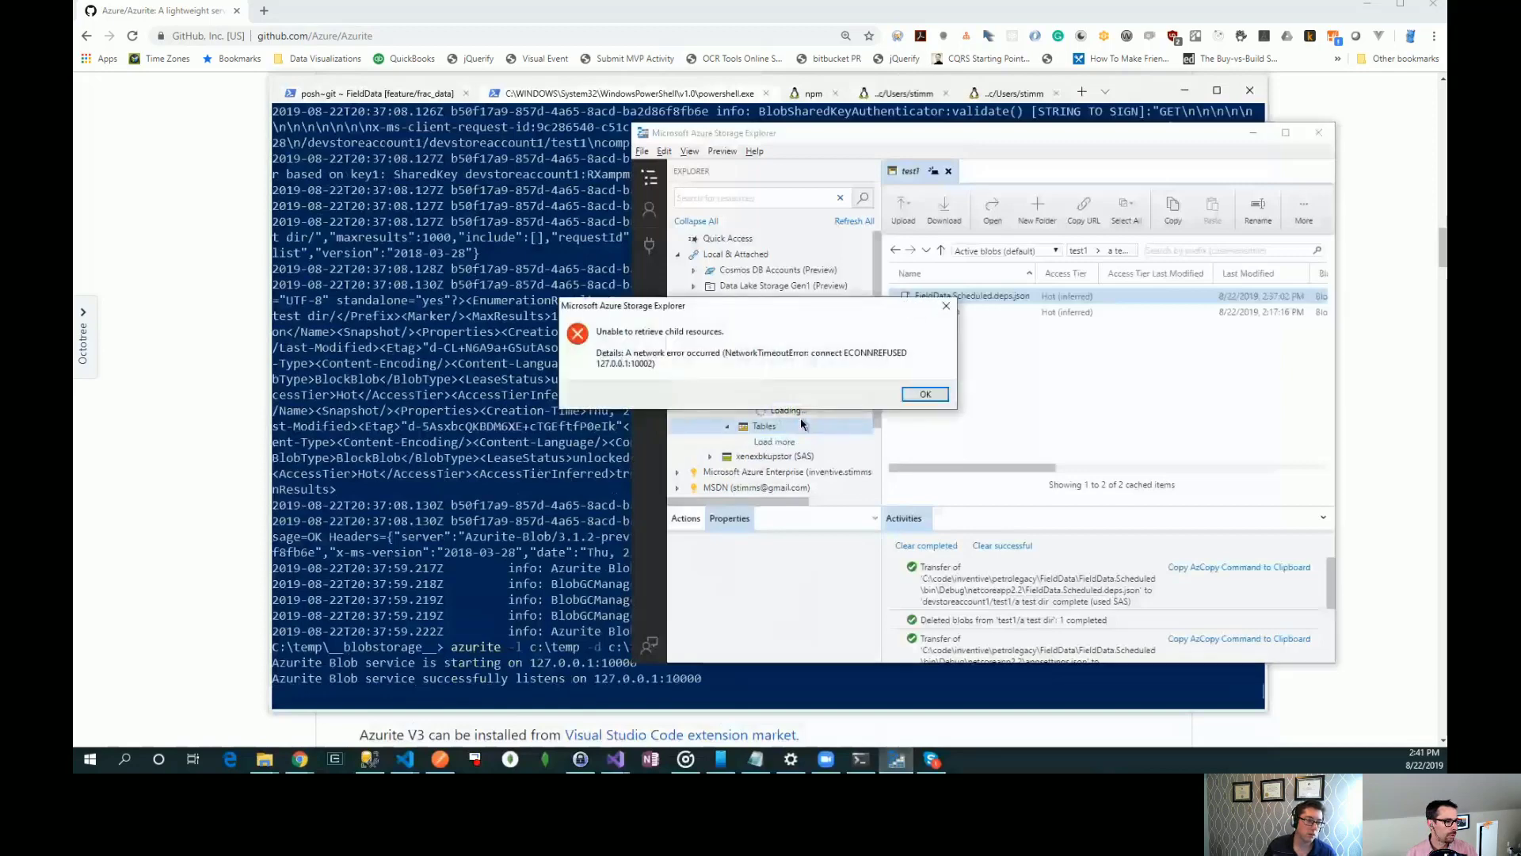
click(925, 393)
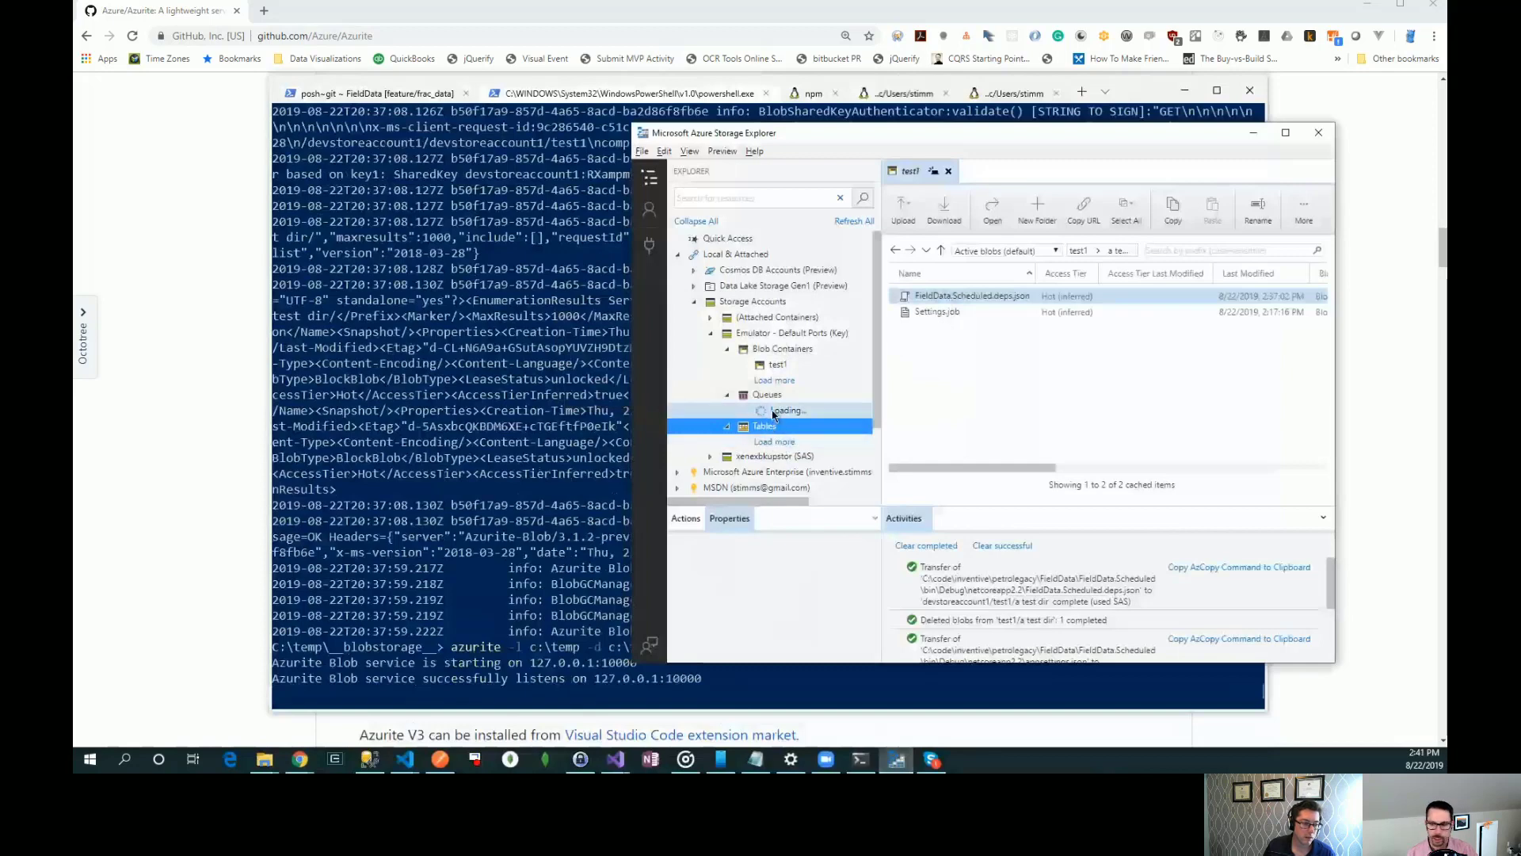
- Copy Azurite version 3.1.2 from the log and switch to the WSL install tab
click(550, 541)
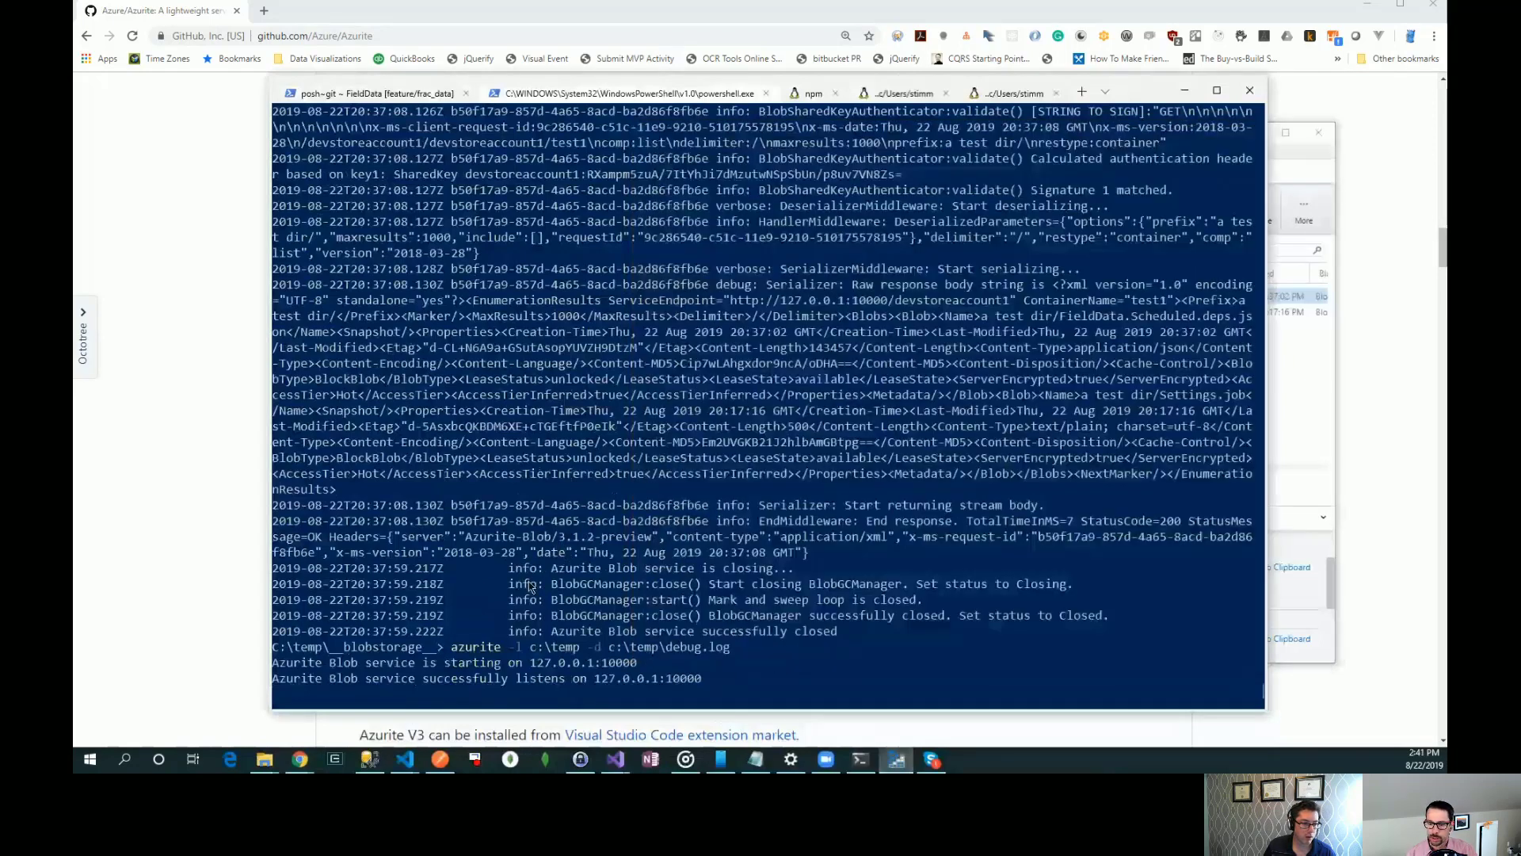
drag(560, 537, 591, 544)
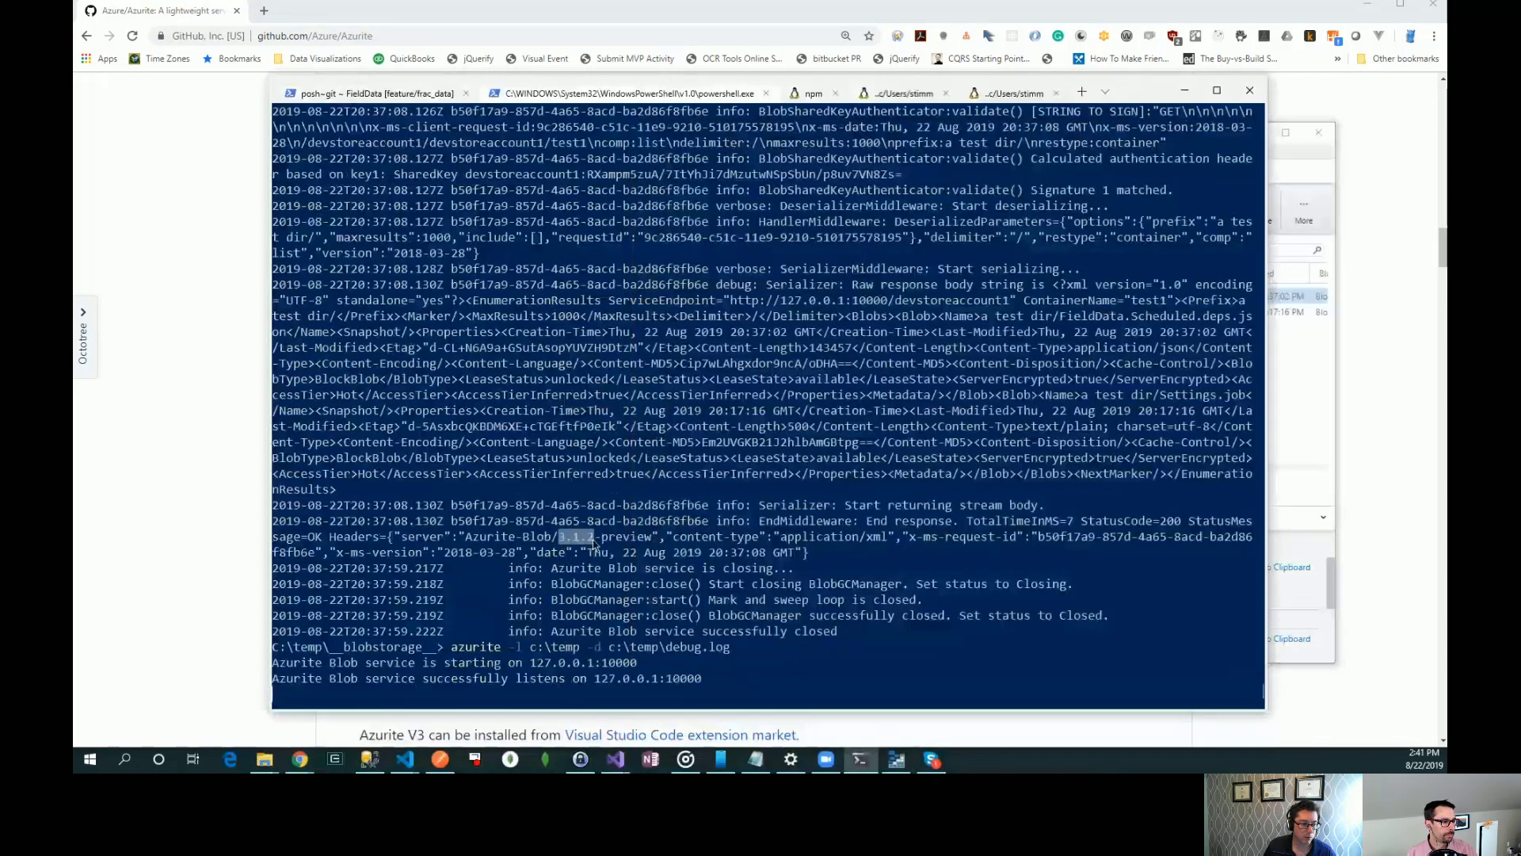
key(ctrl+c)
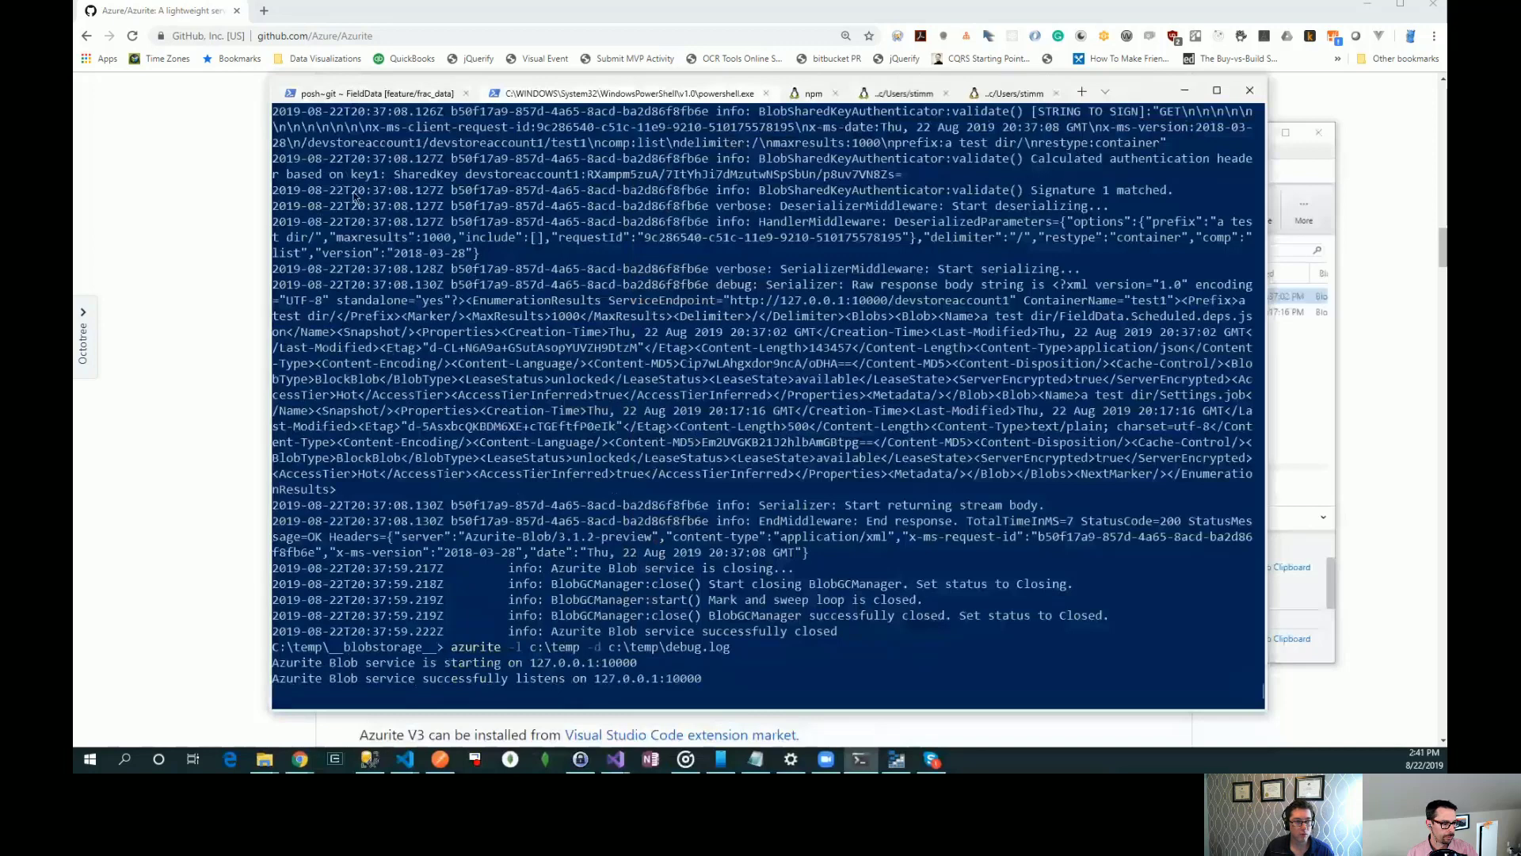
click(816, 93)
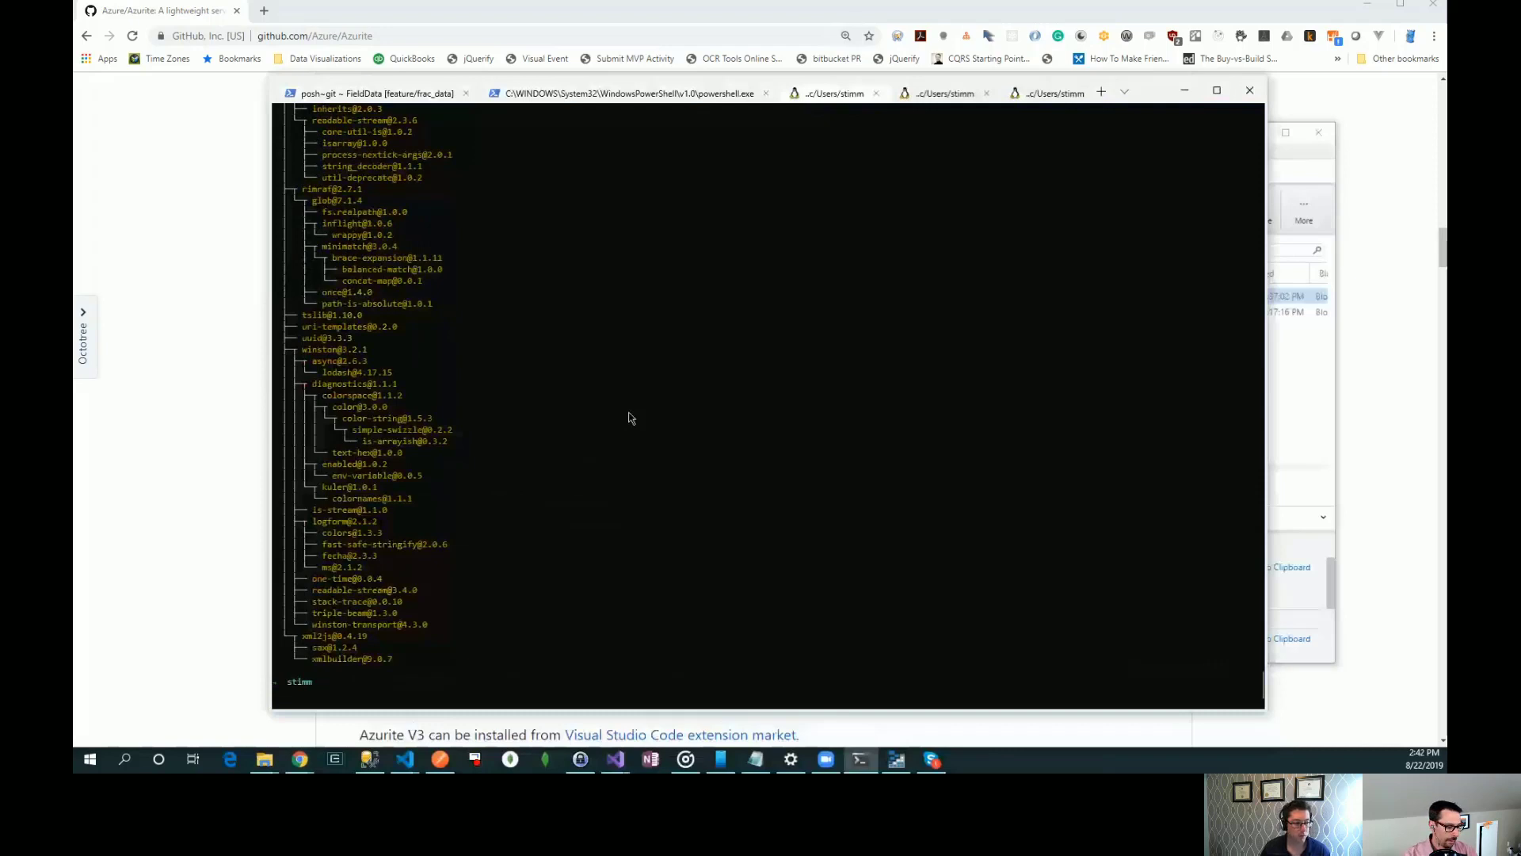
text(azure)
- Run azurite in the WSL tab, which throws a SyntaxError; node -v reports v4.2.6
key(Tab)
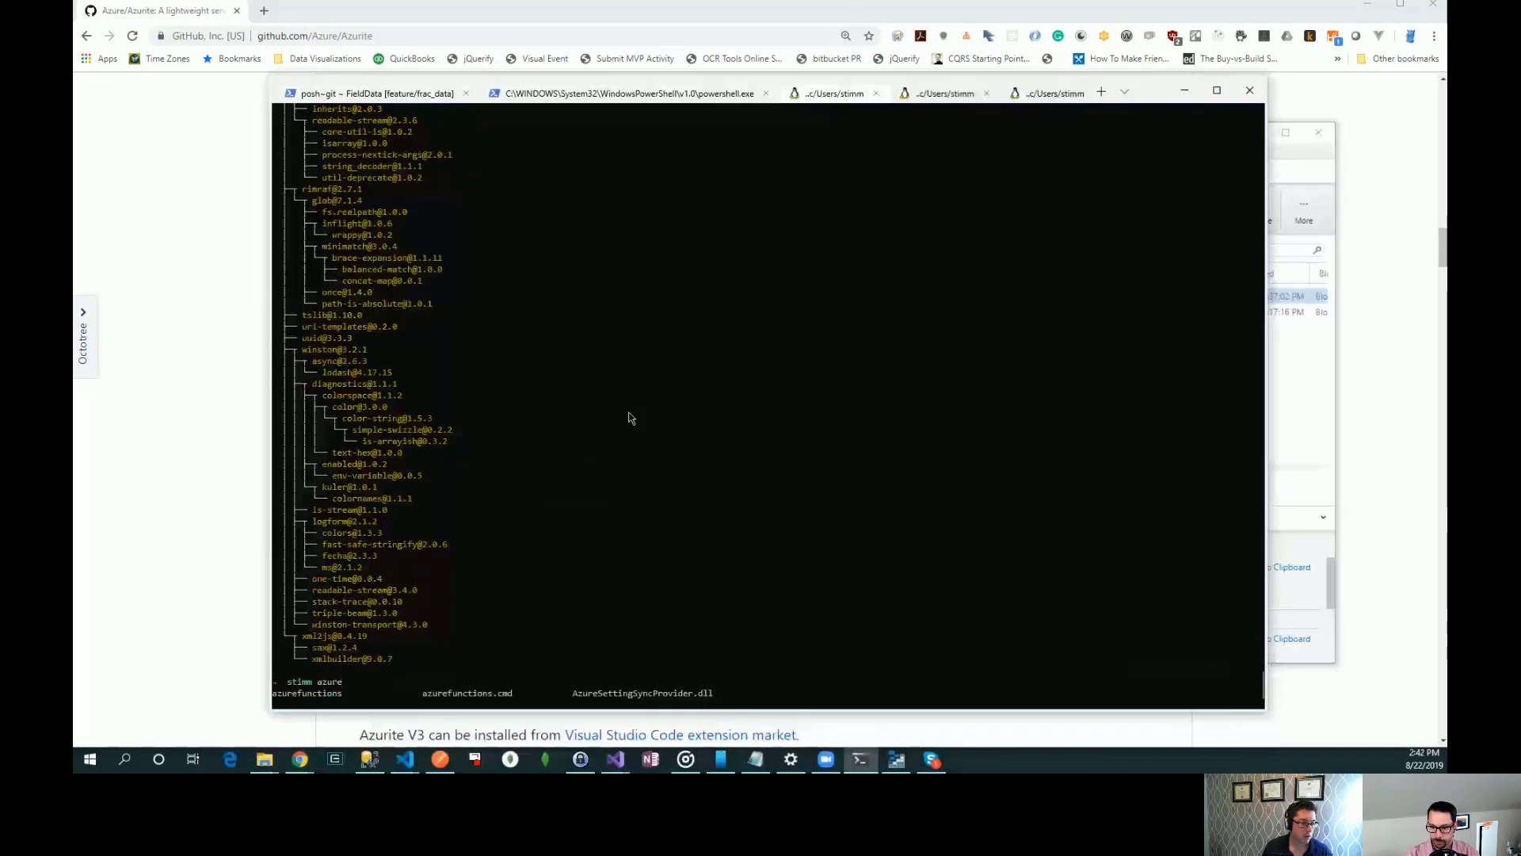
click(126, 291)
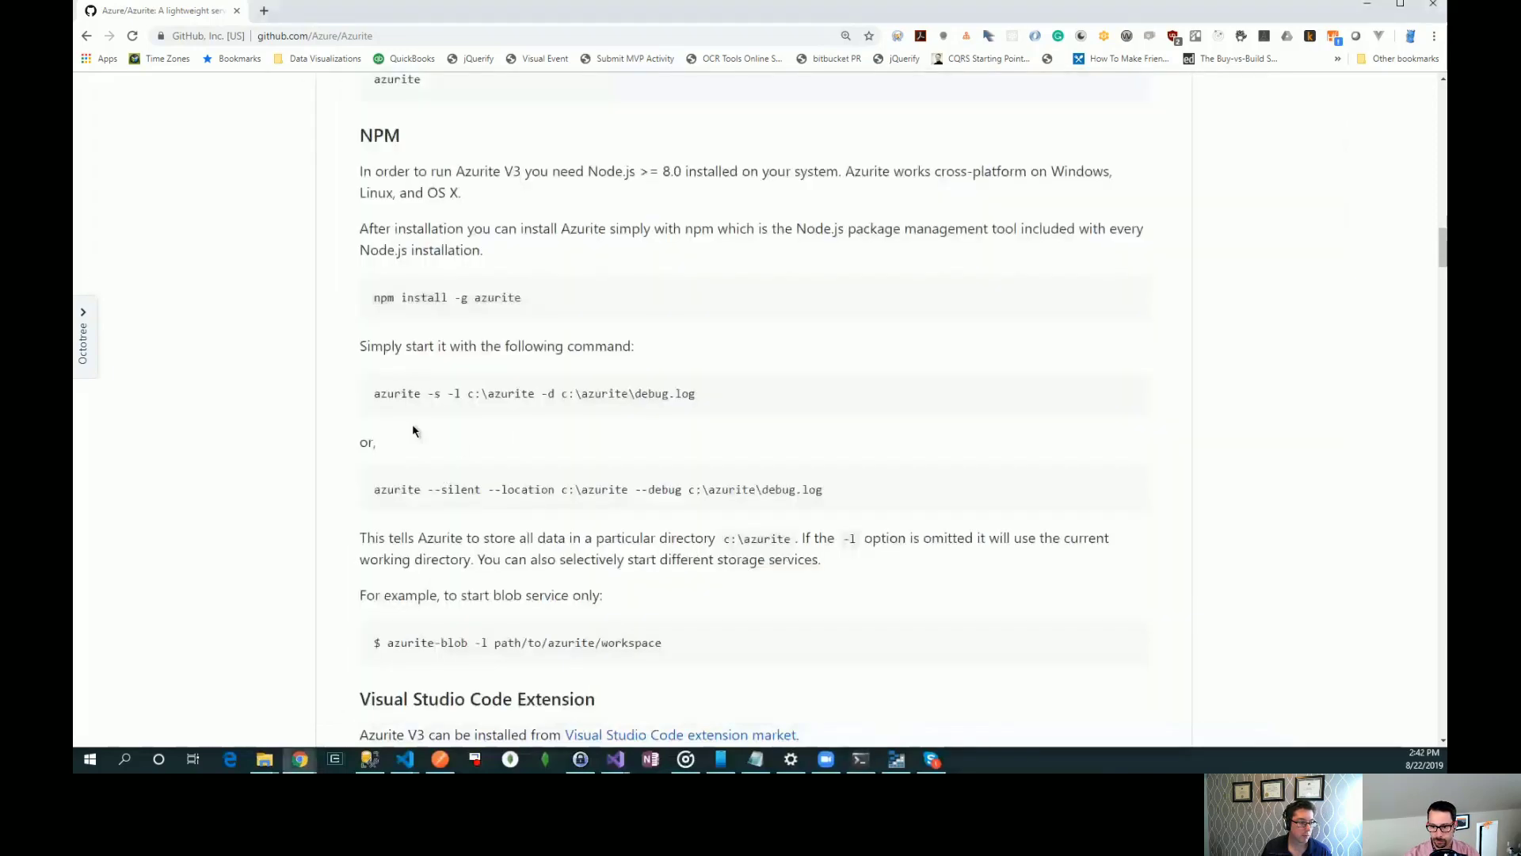
key(alt+Tab)
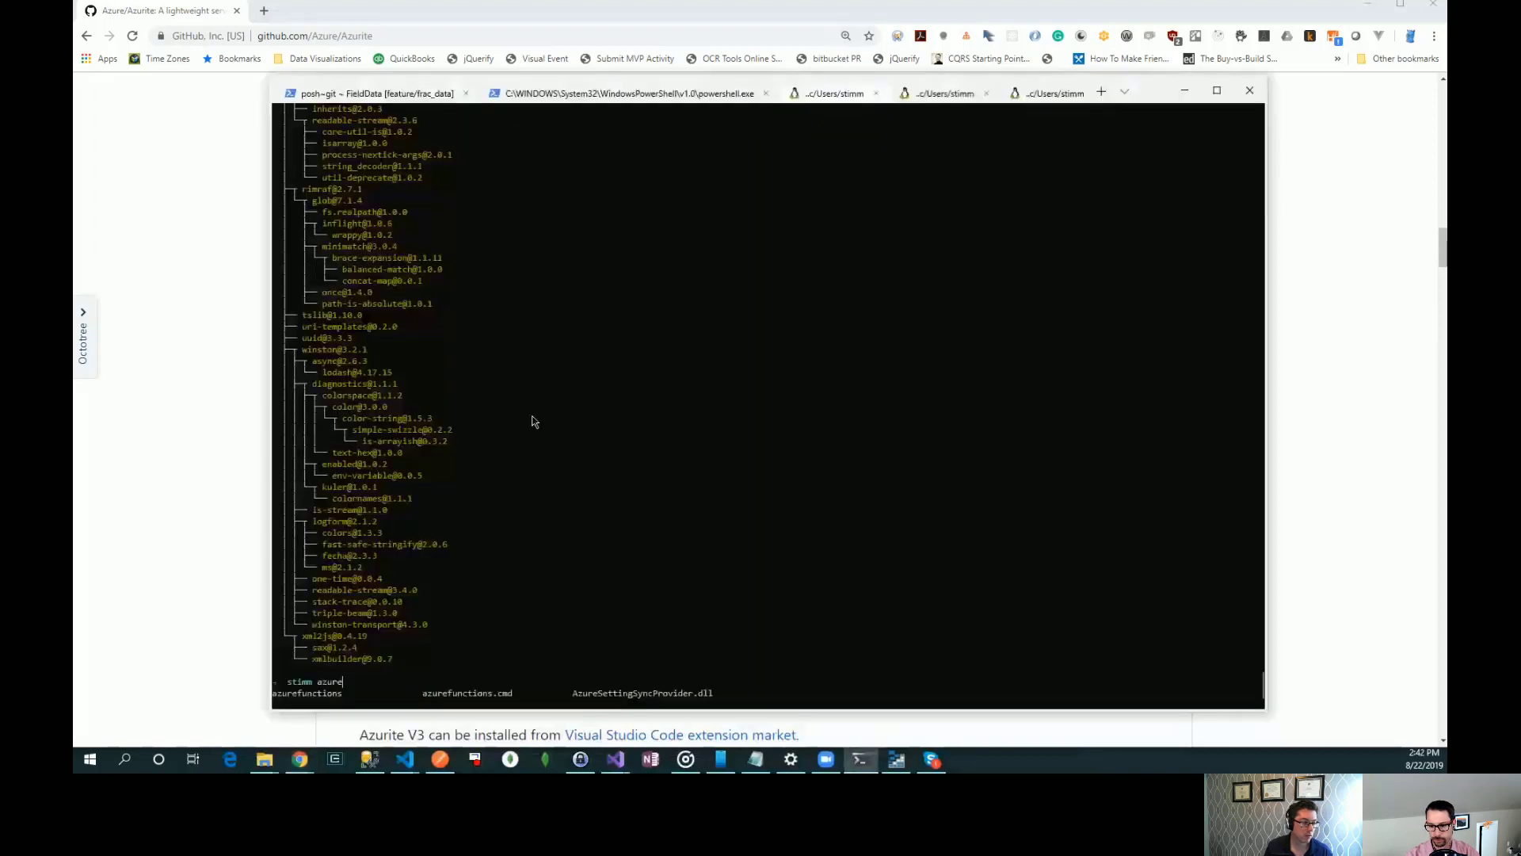
text(ite)
key(Return)
text(azurit)
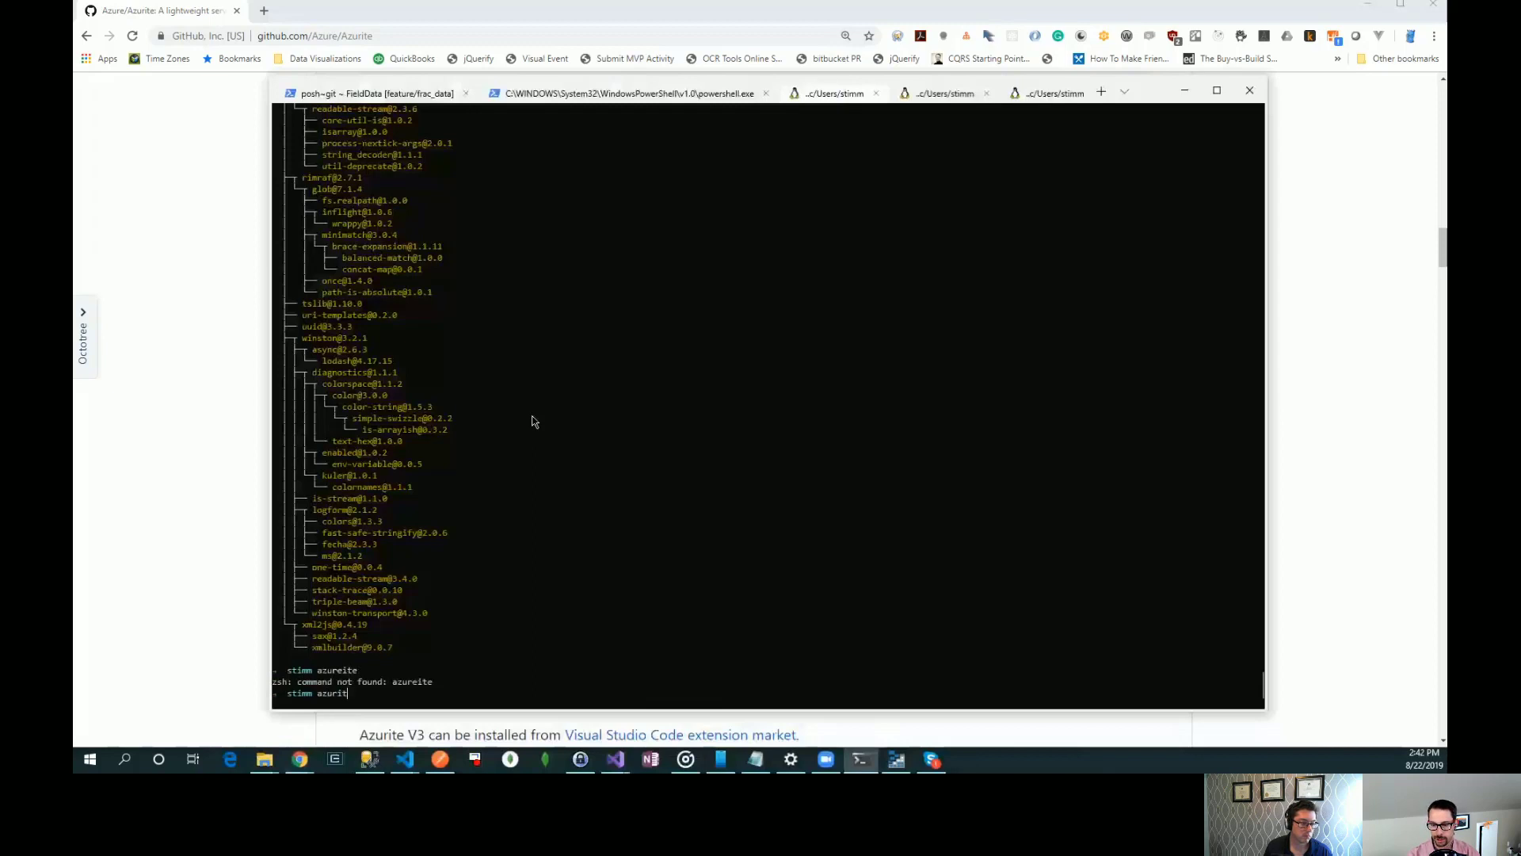
key(Return)
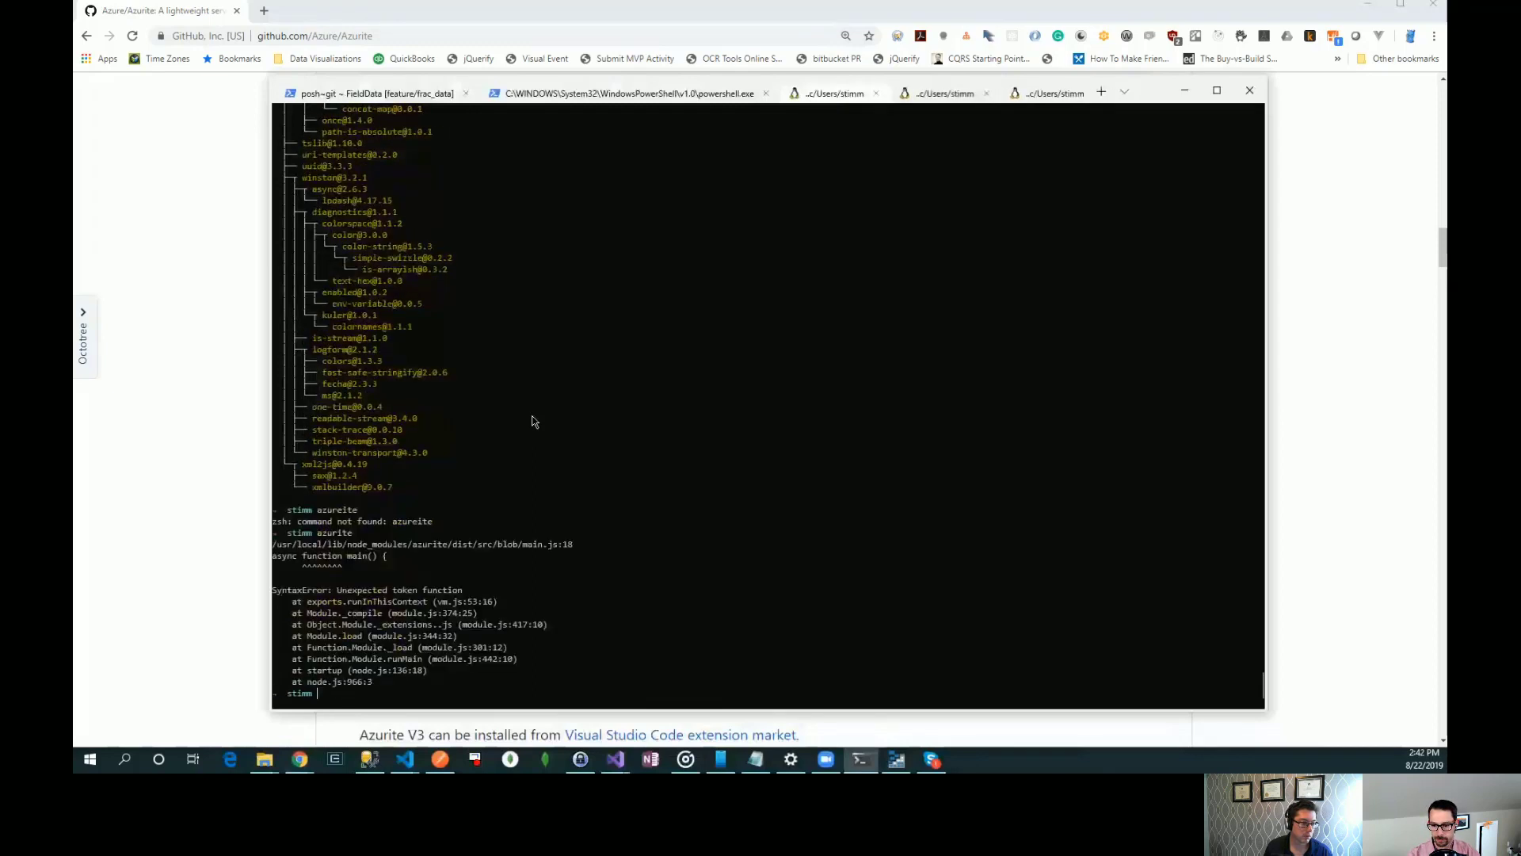
text(no)
text(de -v)
key(Return)
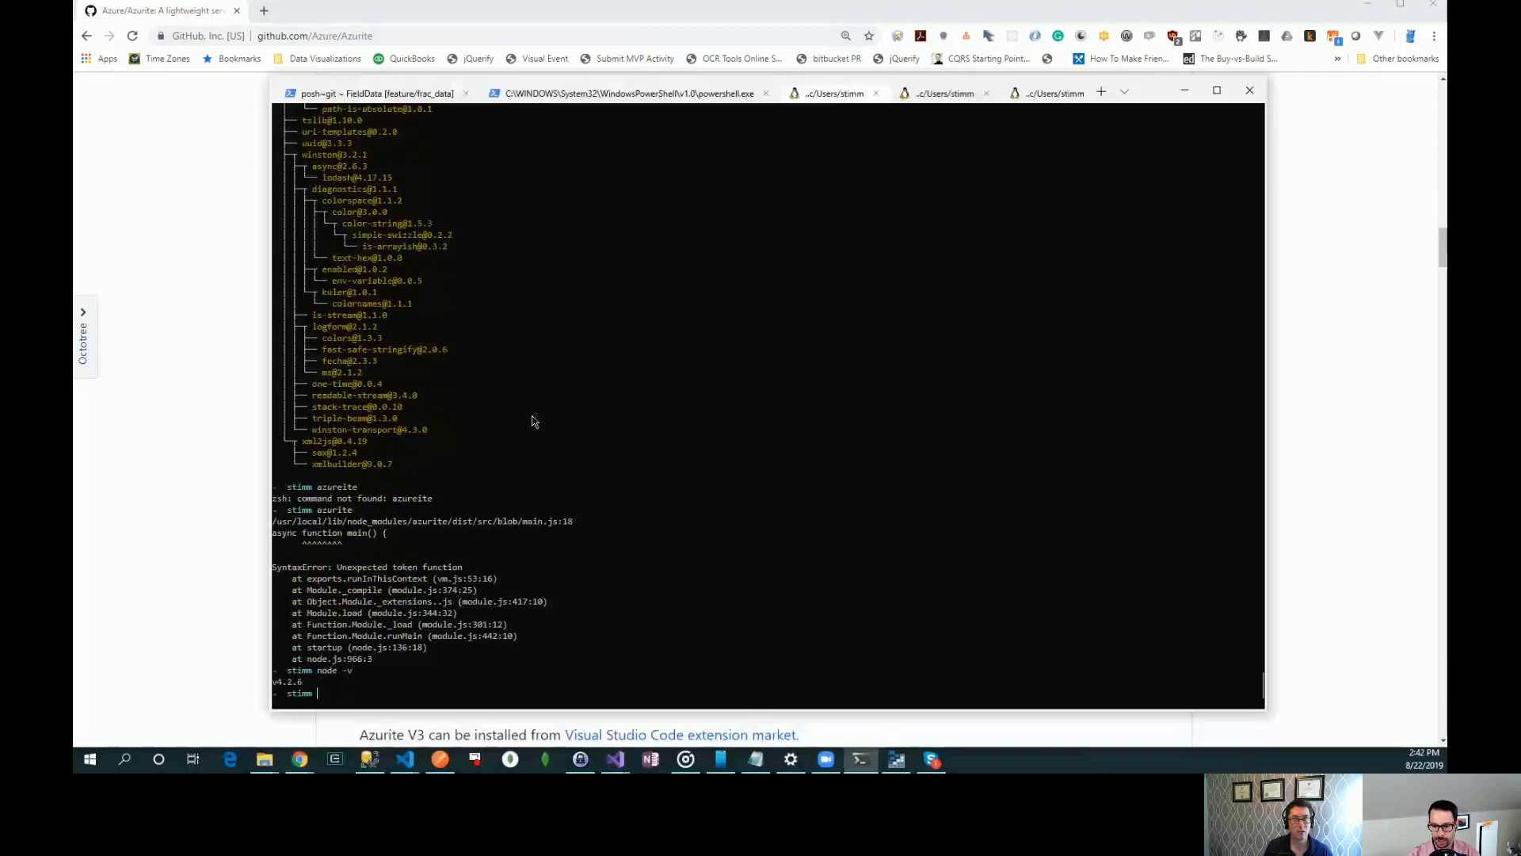